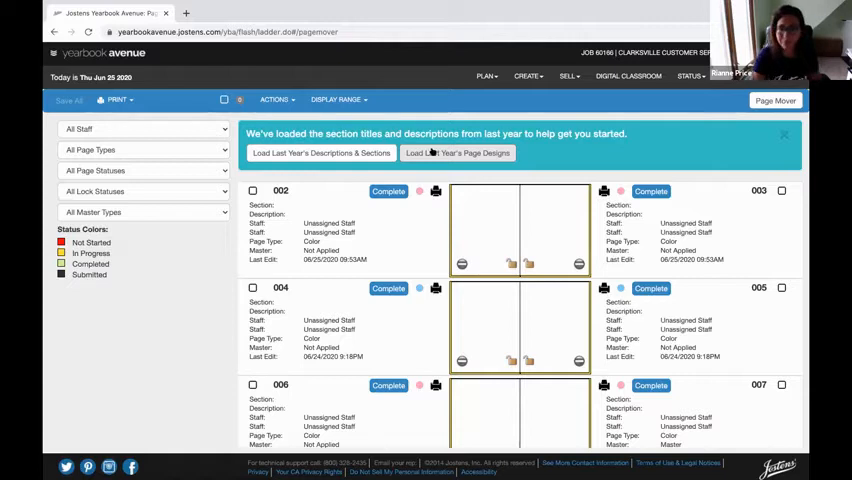
scroll(397, 212, "up", 2)
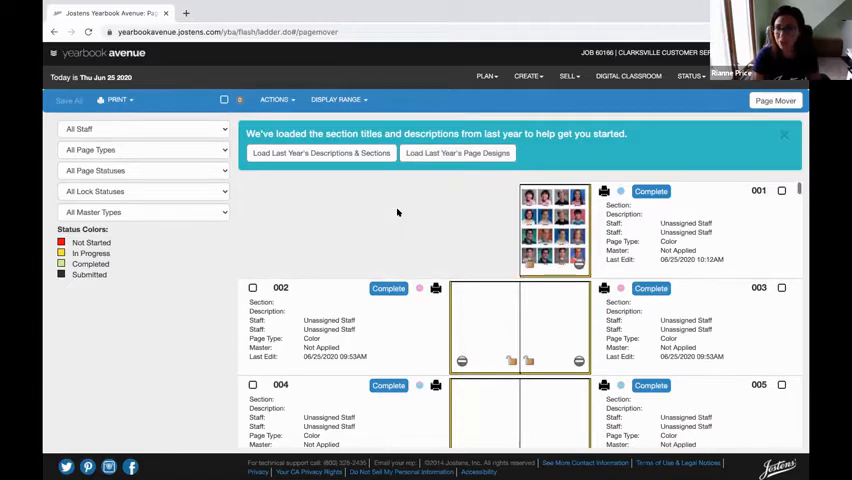
Name page 001's section 'Title Page' and begin editing page 002's details
left_click(678, 205)
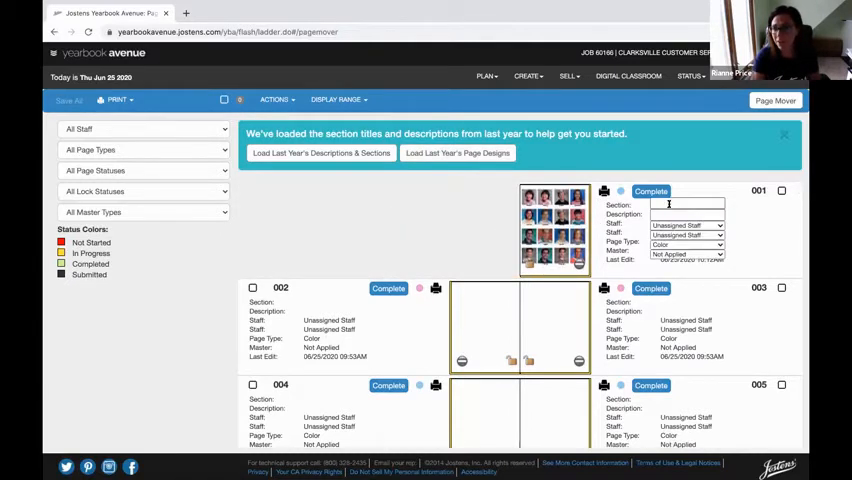
type("Title")
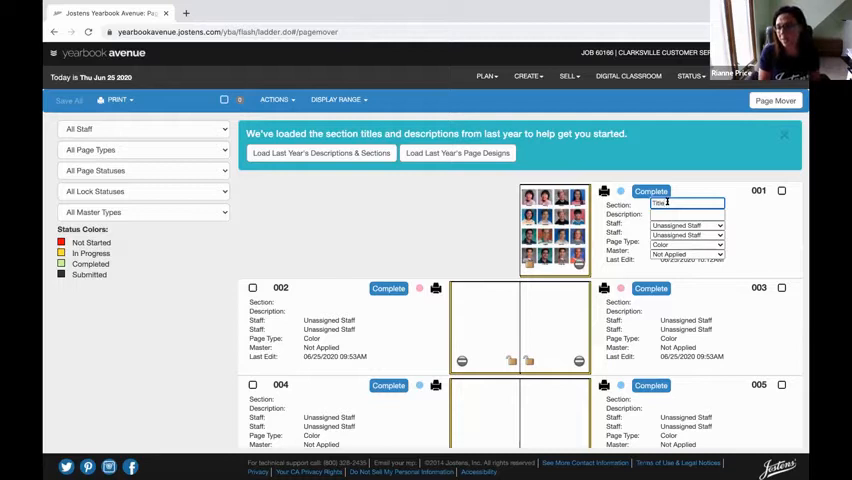
type("Page")
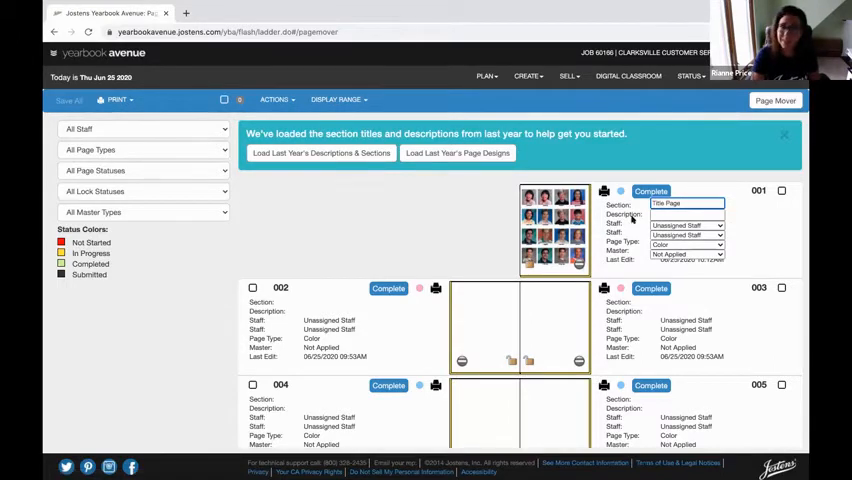
left_click(66, 100)
left_click(316, 305)
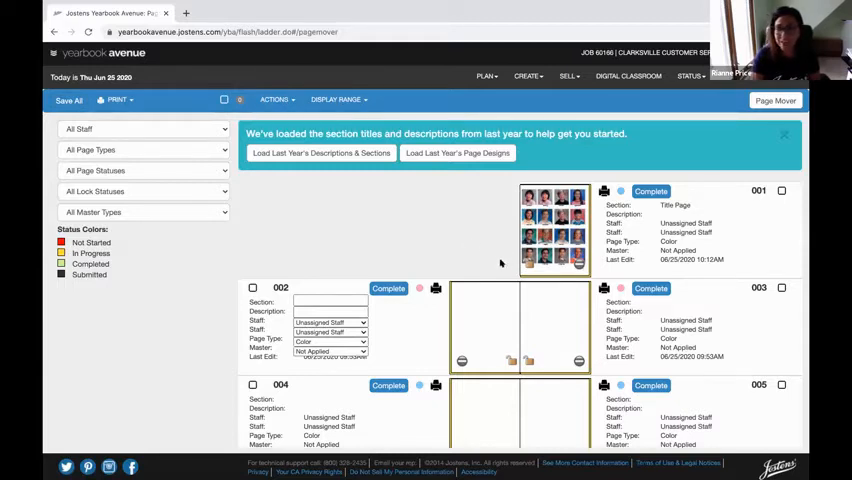
Leave the page ladder and open the 002–003 spread in the layout editor
left_click(479, 322)
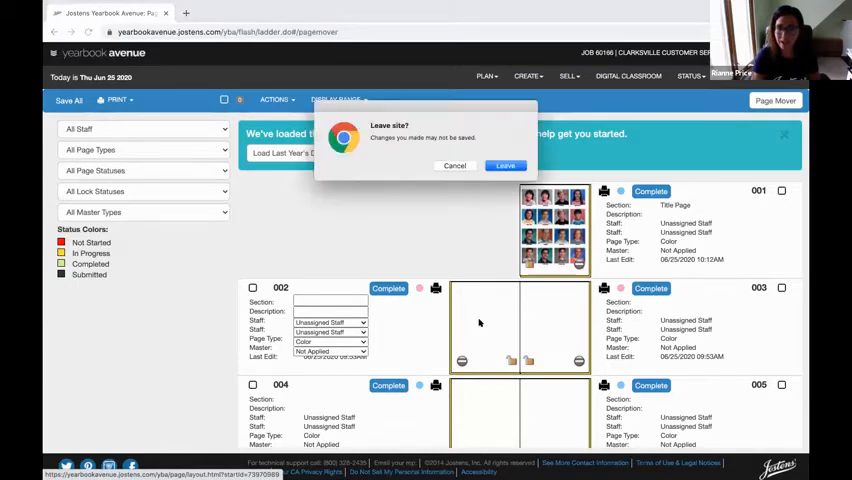
left_click(501, 166)
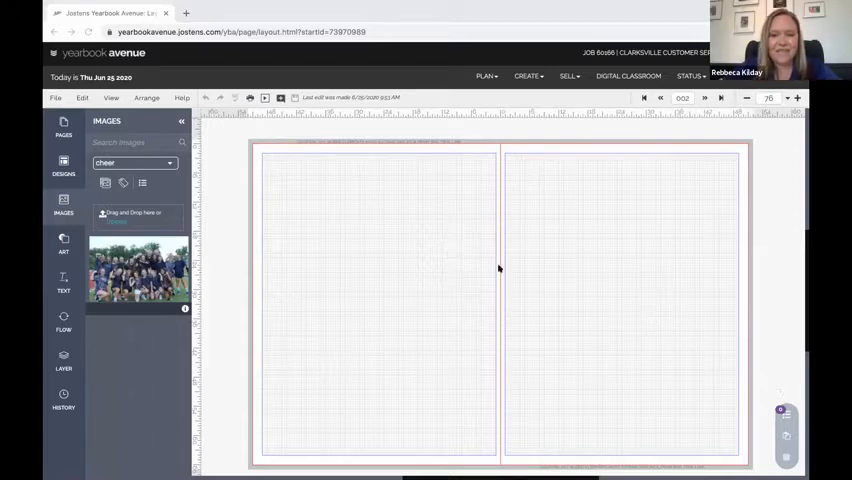
Show the page thumbnails panel and keep it listing all Yearbook pages
left_click(63, 124)
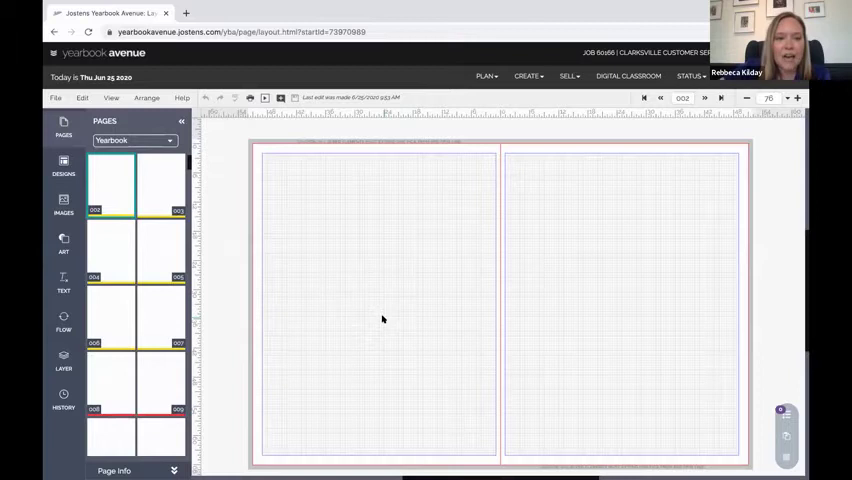
scroll(399, 317, "down", 1)
scroll(382, 320, "down", 1)
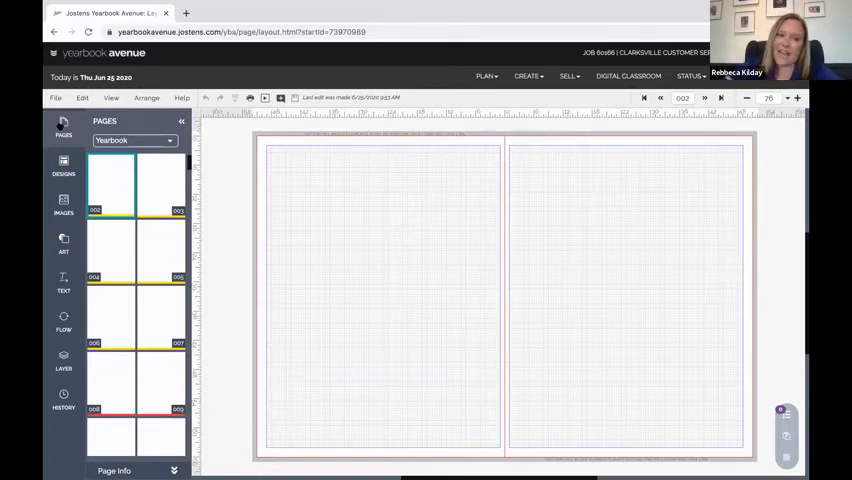
scroll(120, 225, "up", 2)
scroll(120, 225, "down", 3)
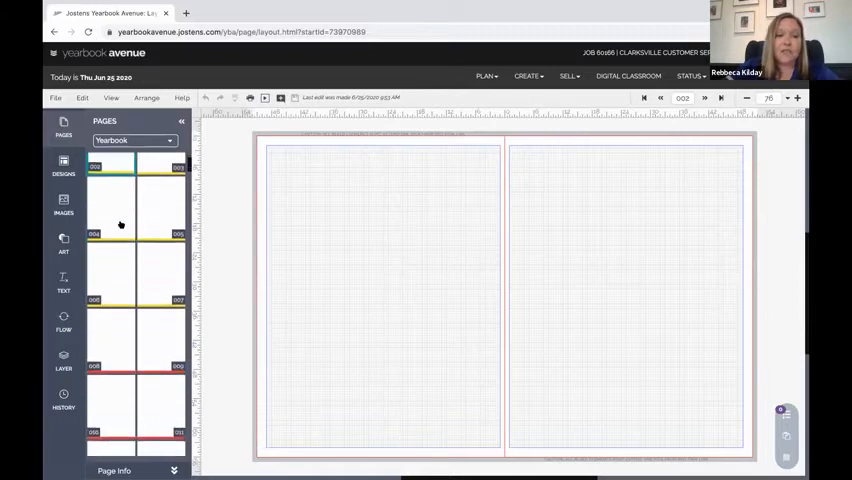
scroll(120, 225, "down", 2)
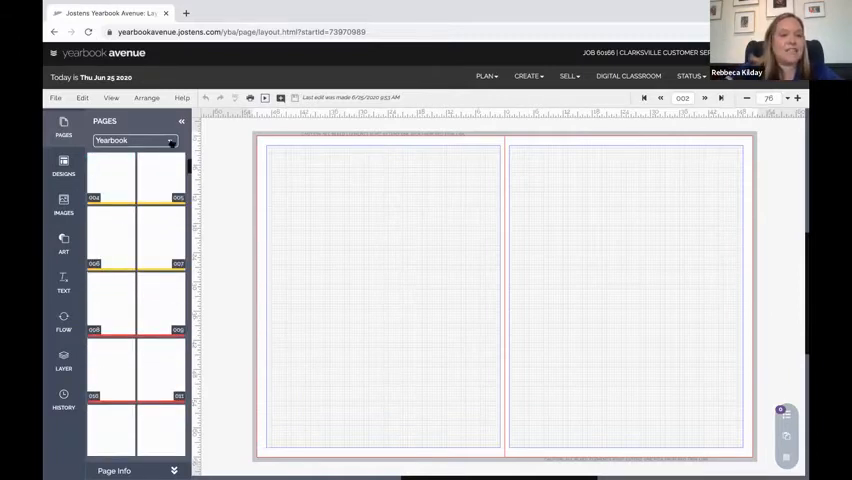
left_click(170, 141)
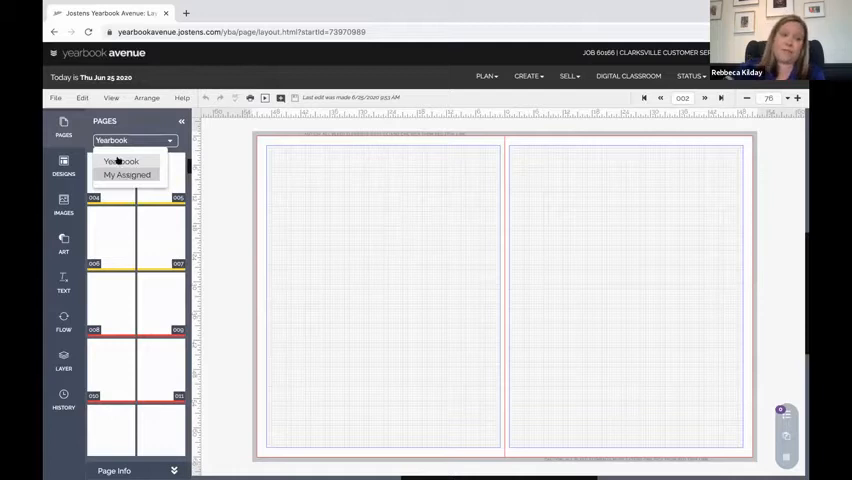
left_click(119, 161)
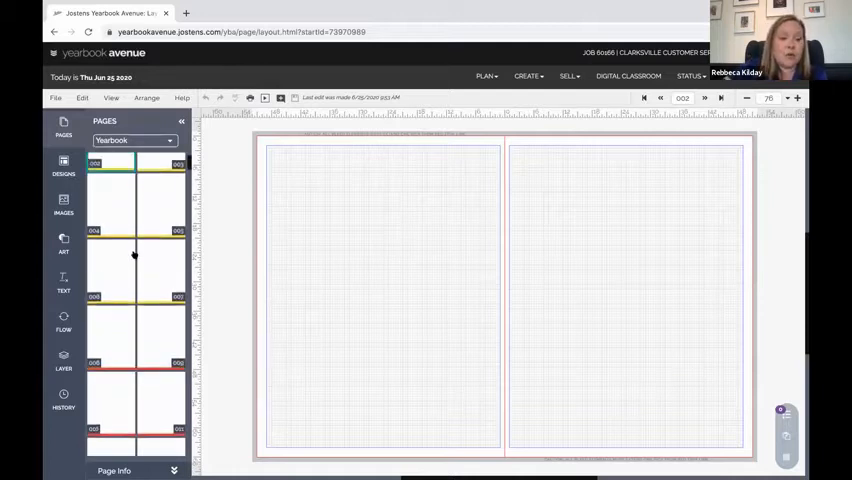
scroll(133, 255, "down", 1)
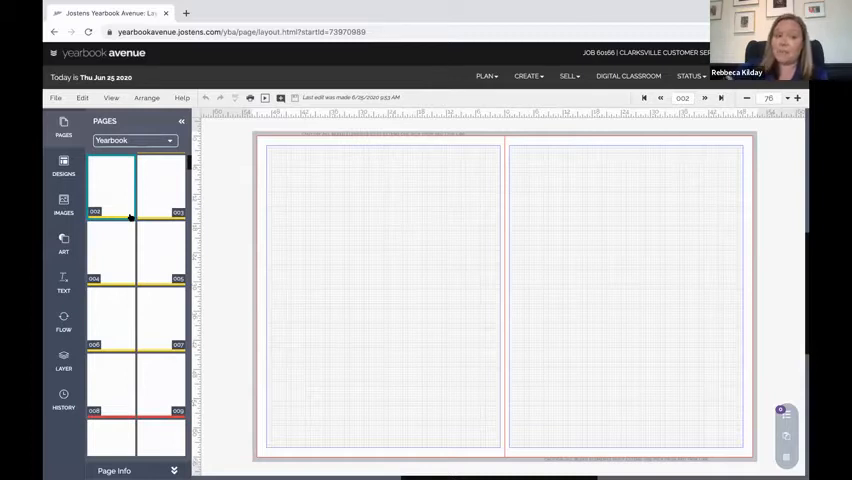
Browse the design collections, collapsing Modular and Custom and expanding Themes
left_click(63, 162)
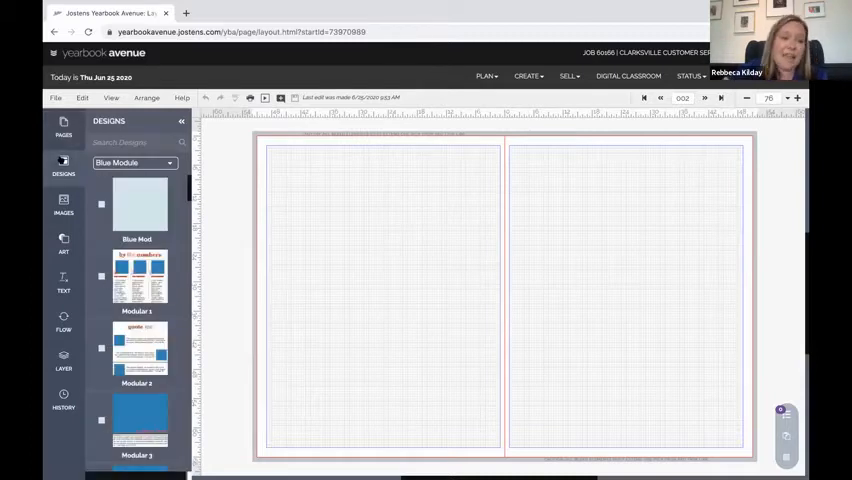
left_click(135, 163)
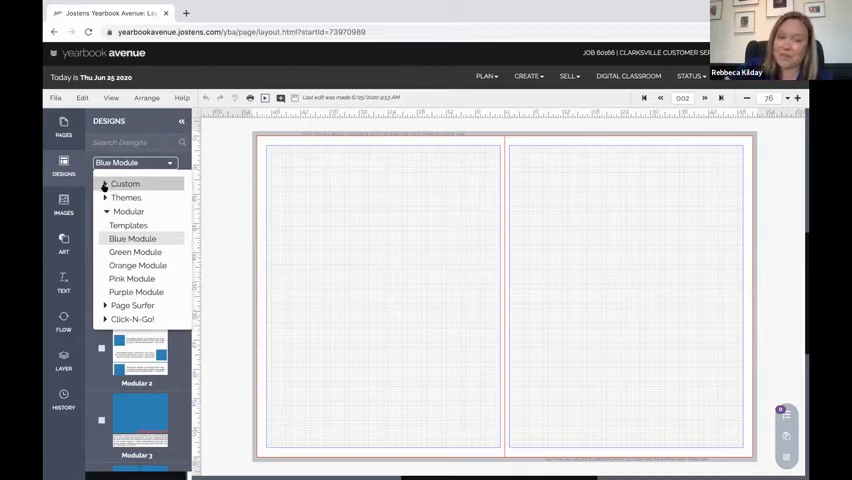
left_click(104, 212)
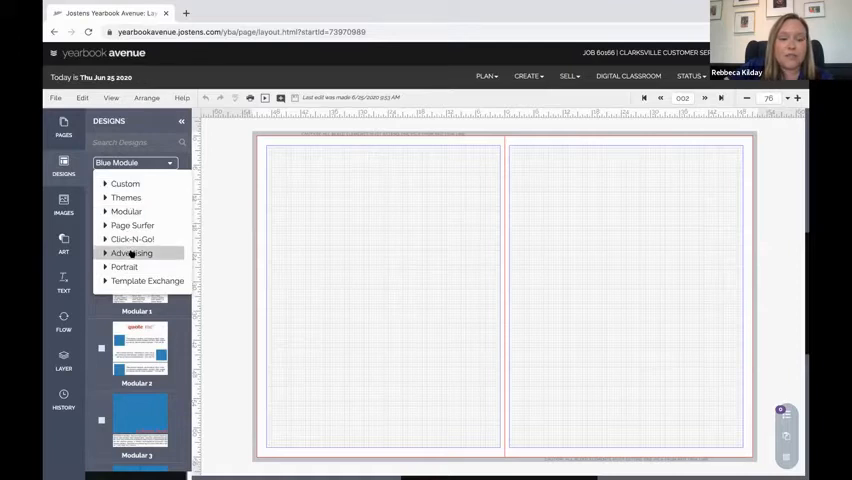
left_click(103, 184)
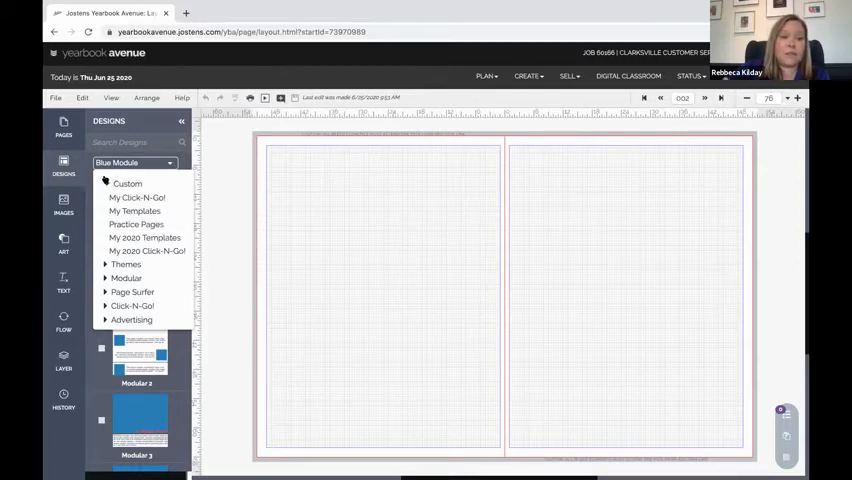
left_click(104, 183)
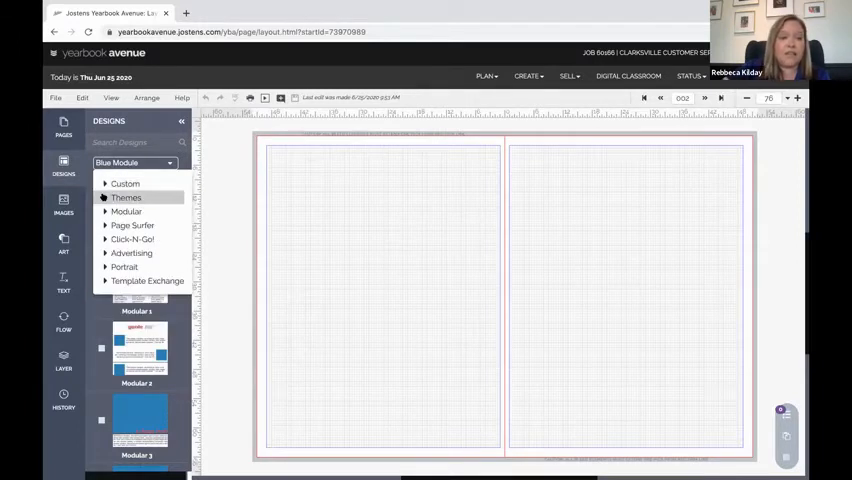
left_click(104, 197)
left_click(104, 197)
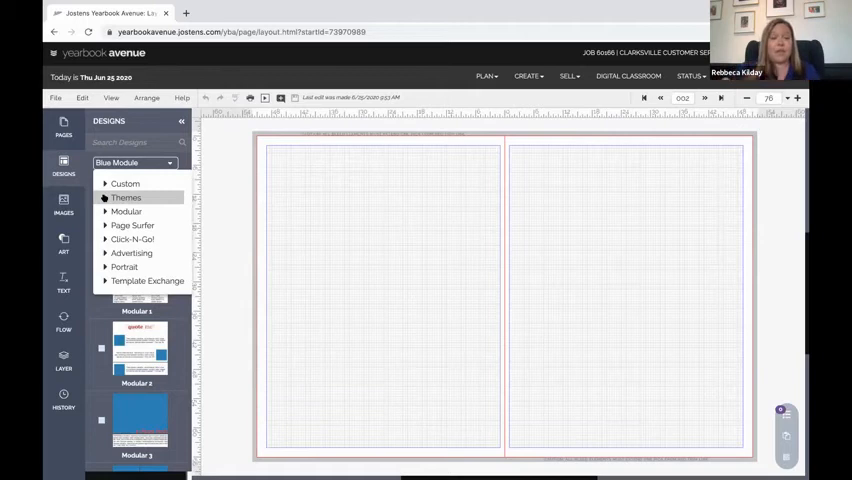
left_click(104, 197)
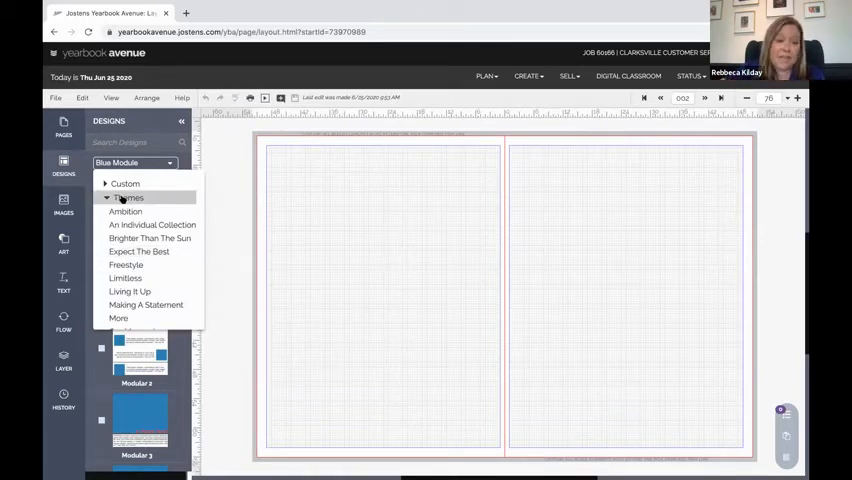
scroll(130, 225, "down", 3)
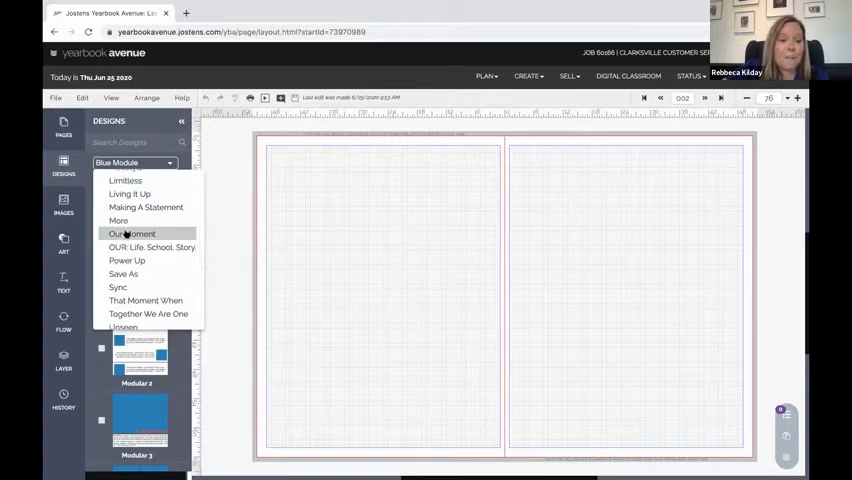
scroll(131, 273, "down", 3)
scroll(131, 273, "up", 3)
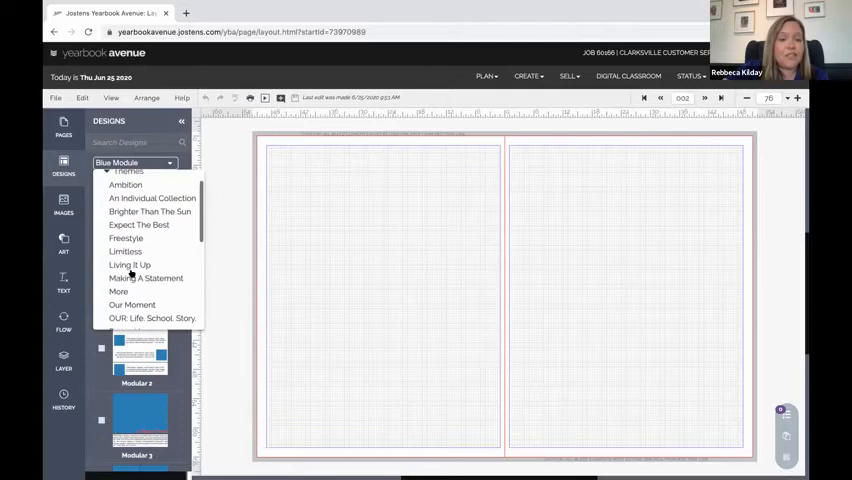
View Freestyle's Parting / Final Page designs, then switch to the Ambition theme
left_click(125, 238)
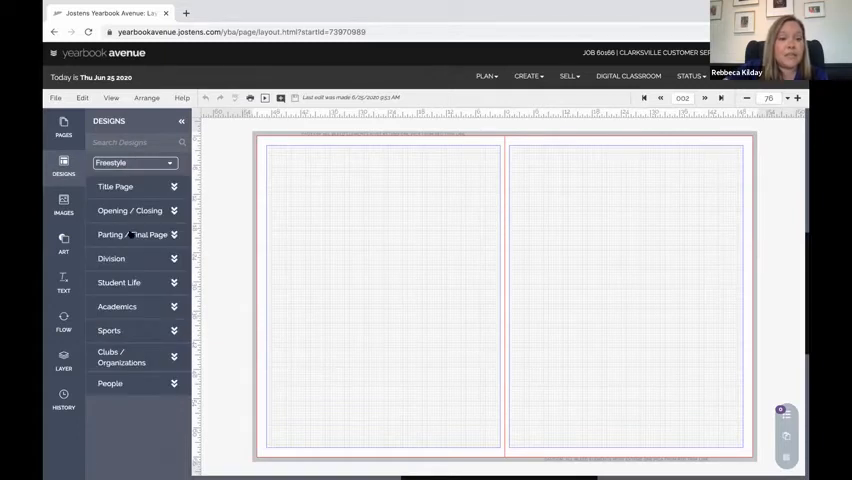
left_click(130, 234)
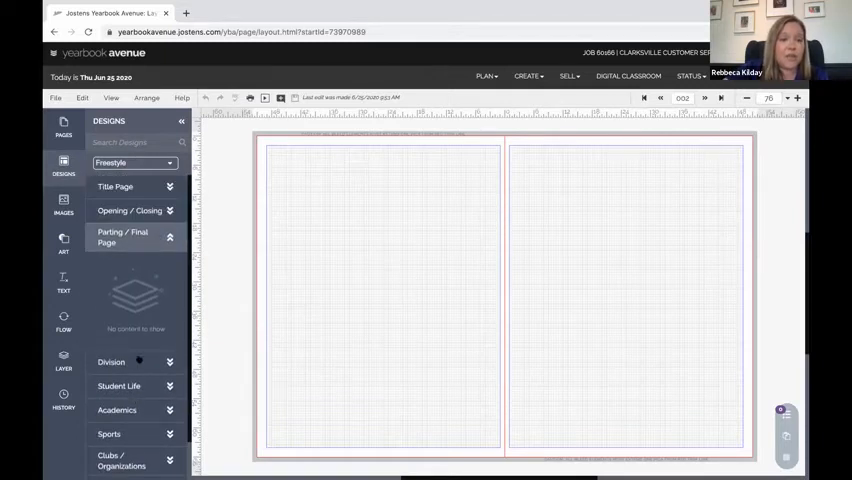
left_click(168, 163)
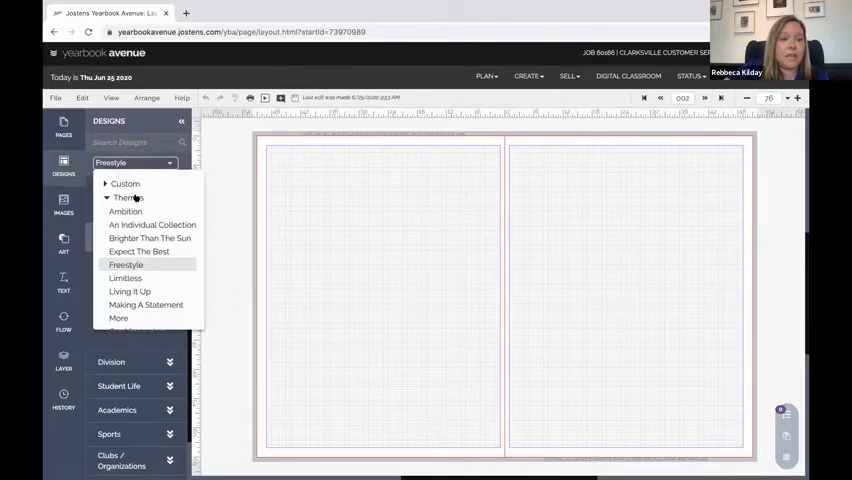
left_click(127, 212)
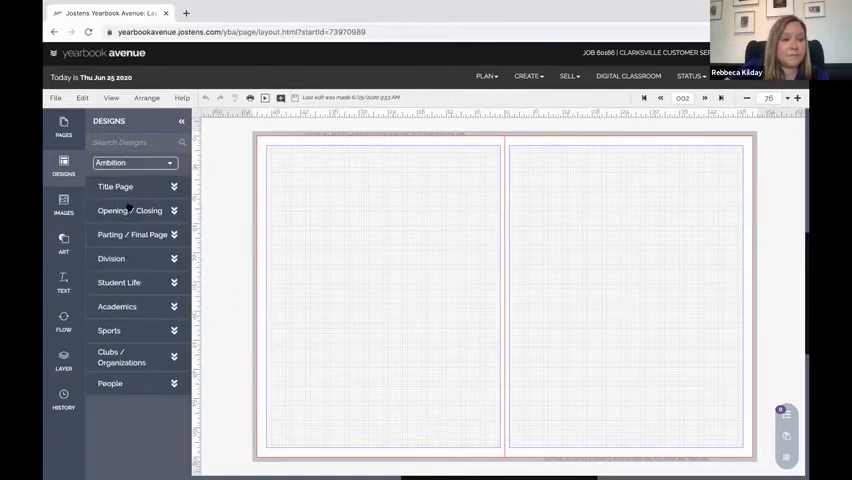
Browse Ambition's Title Page, Opening / Closing and Division designs, then reopen the theme list
left_click(147, 187)
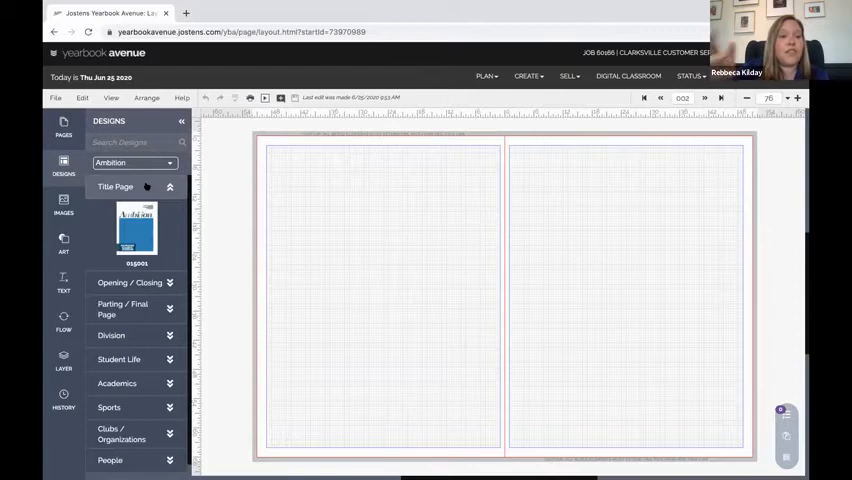
left_click(158, 283)
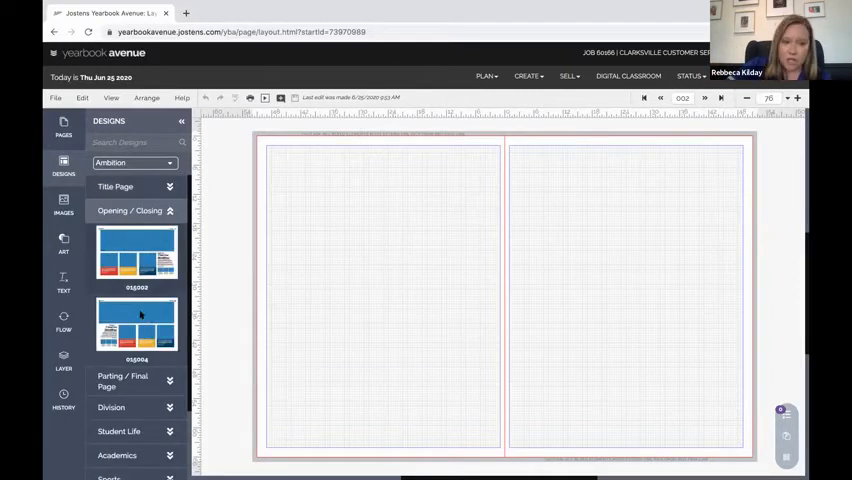
scroll(150, 340, "down", 3)
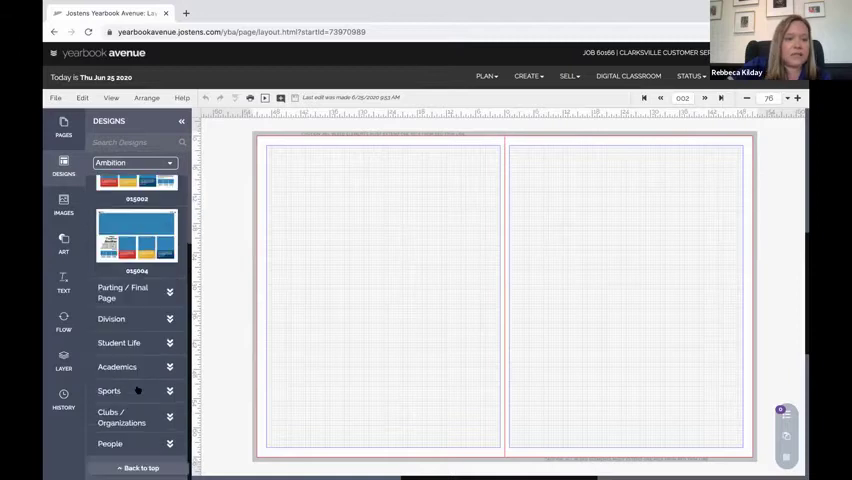
left_click(136, 318)
scroll(148, 338, "down", 3)
scroll(148, 338, "up", 3)
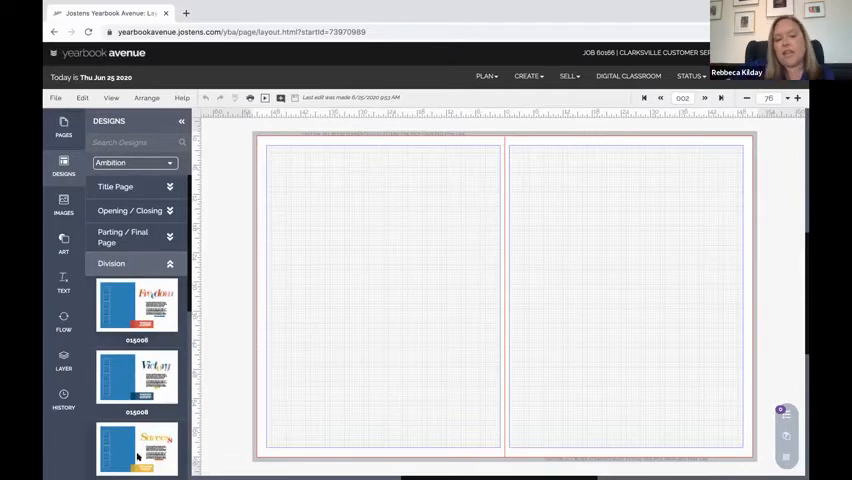
scroll(148, 338, "down", 3)
scroll(148, 338, "up", 3)
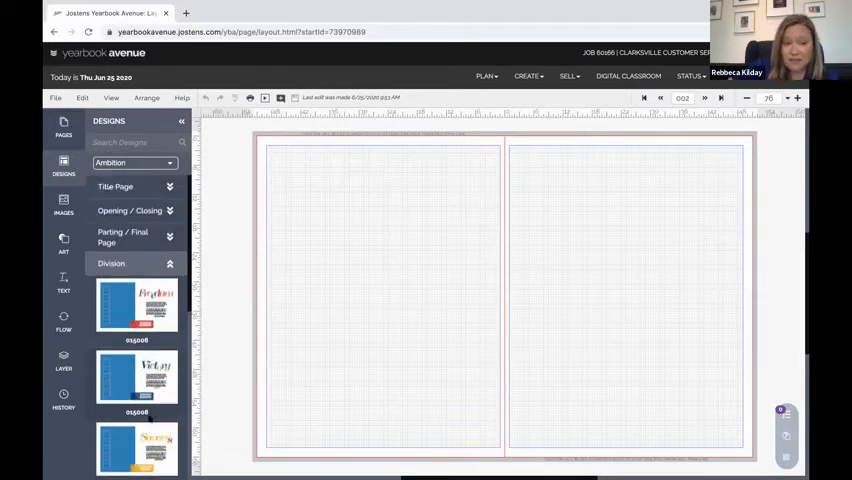
scroll(148, 400, "down", 3)
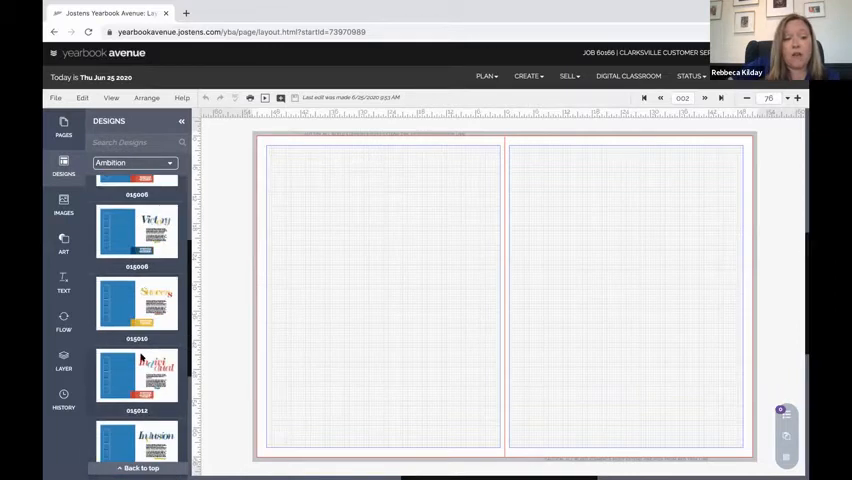
scroll(141, 360, "up", 5)
left_click(170, 163)
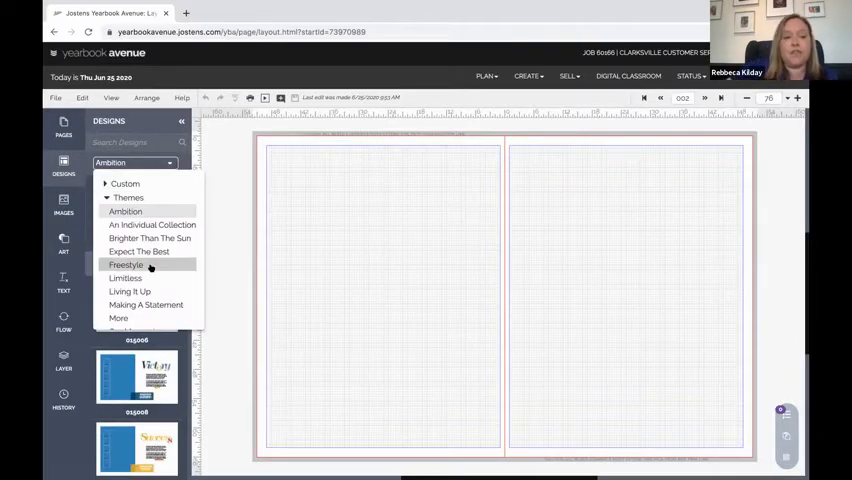
scroll(150, 270, "down", 6)
scroll(150, 270, "down", 6)
scroll(150, 270, "down", 4)
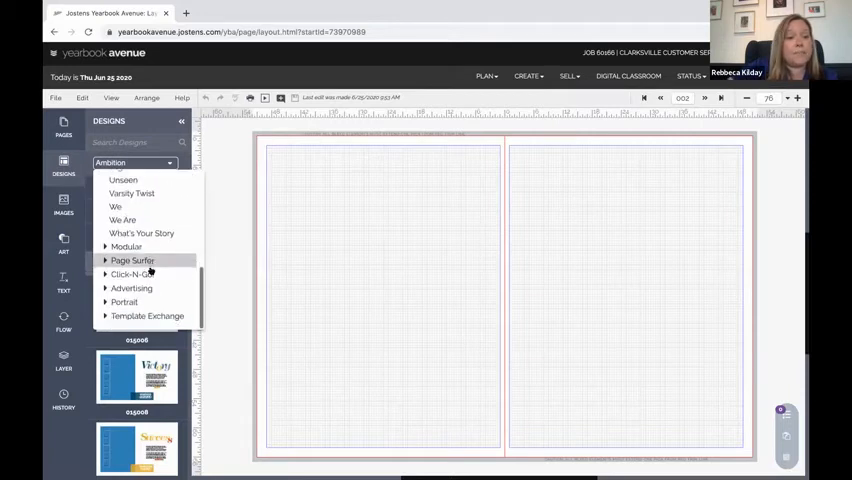
scroll(150, 270, "up", 8)
scroll(150, 270, "down", 3)
scroll(150, 270, "down", 3)
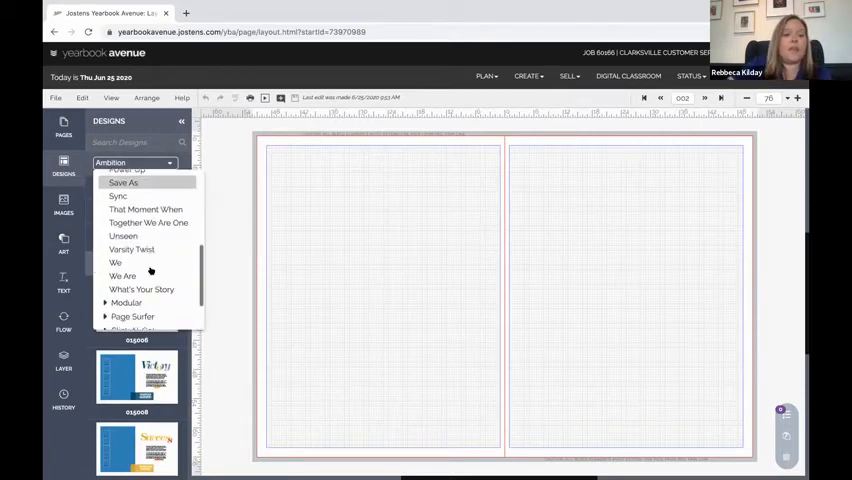
scroll(150, 270, "down", 3)
left_click(104, 261)
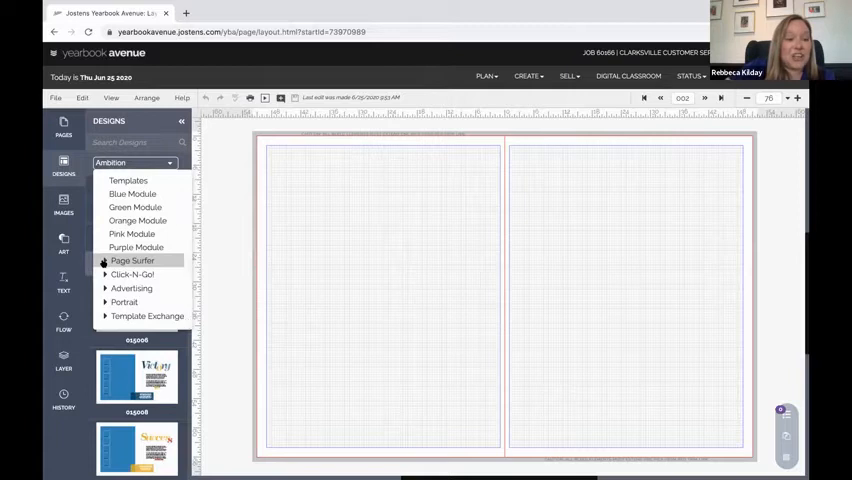
scroll(103, 262, "up", 2)
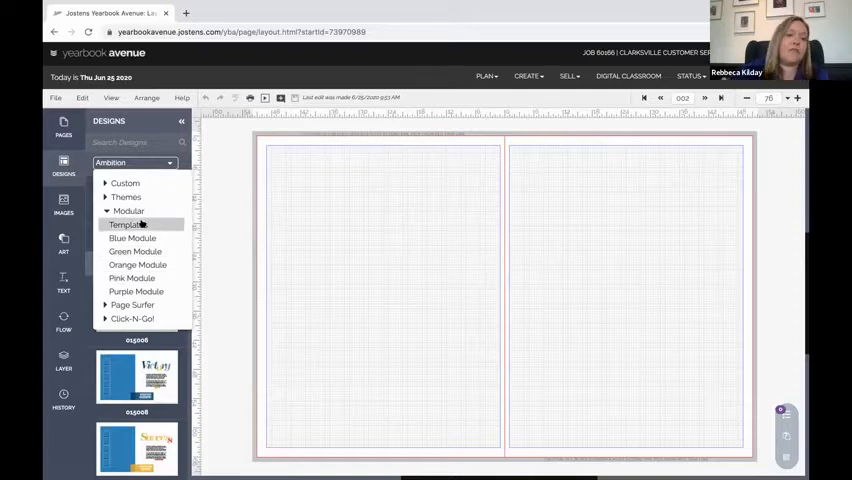
scroll(132, 259, "down", 2)
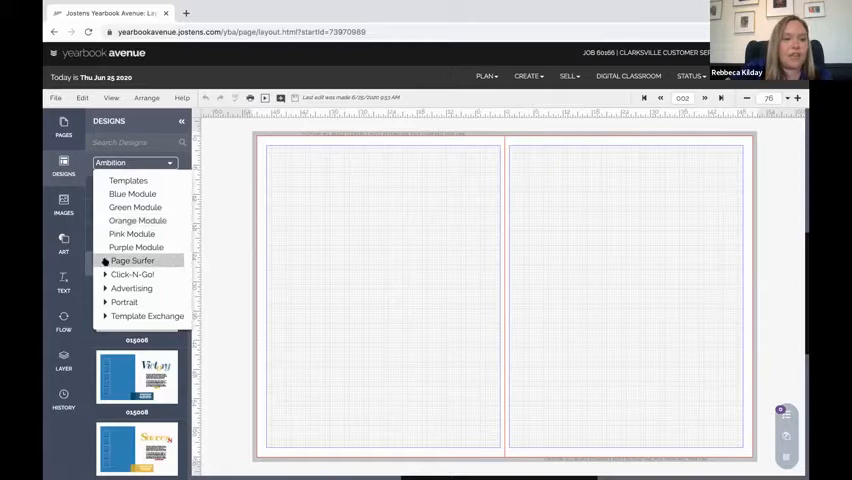
left_click(106, 261)
scroll(131, 241, "up", 1)
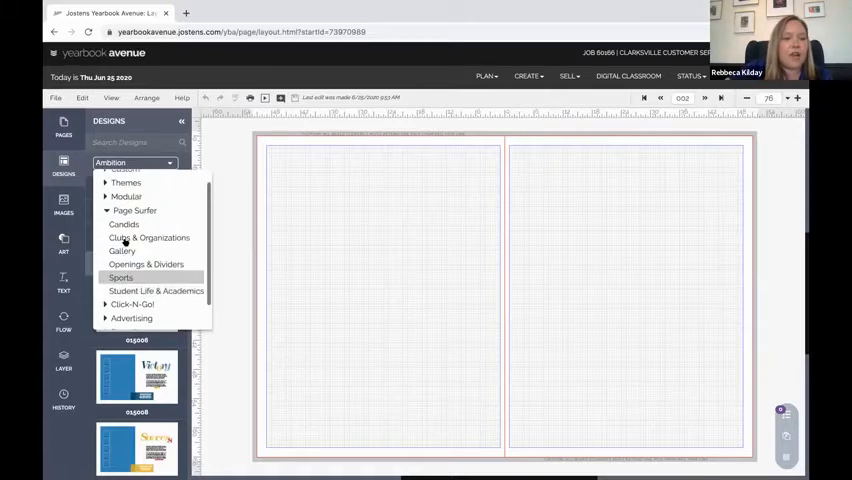
scroll(130, 240, "down", 2)
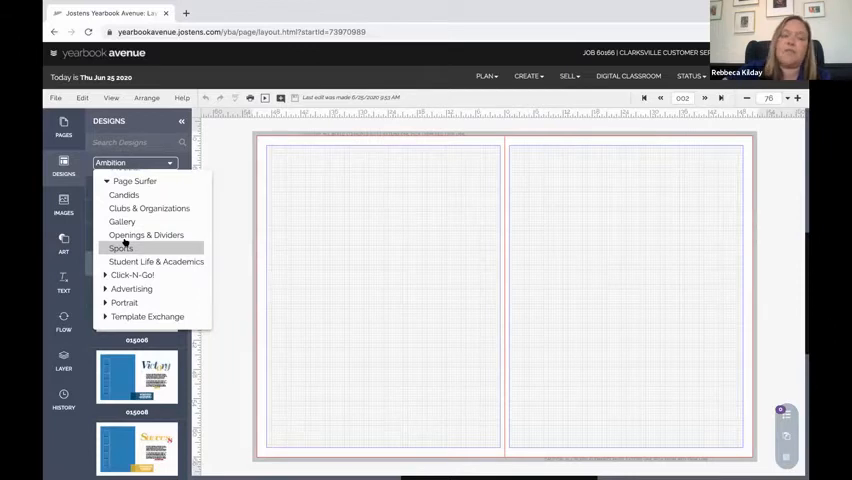
left_click(103, 181)
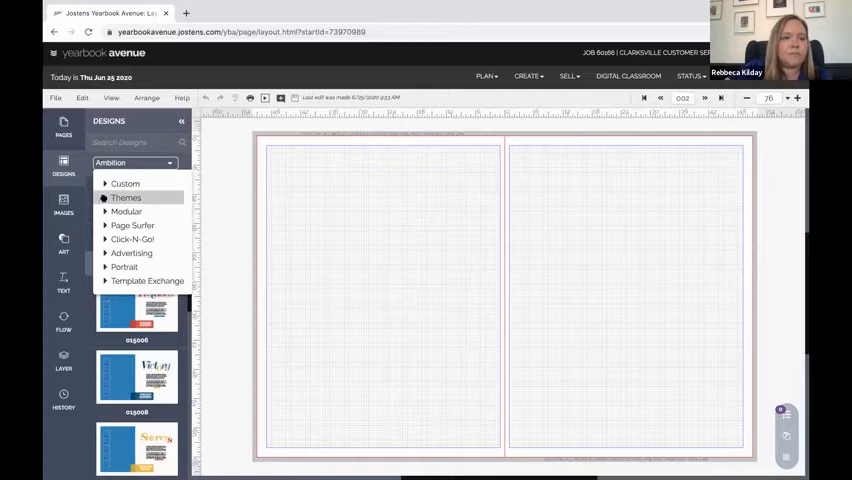
Apply the Ambition Student Life layout to the spread without retaining existing content
left_click(107, 197)
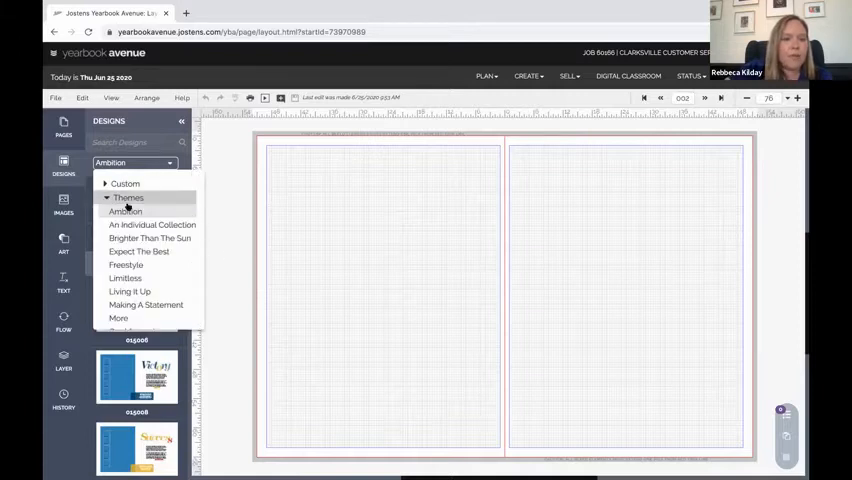
left_click(125, 211)
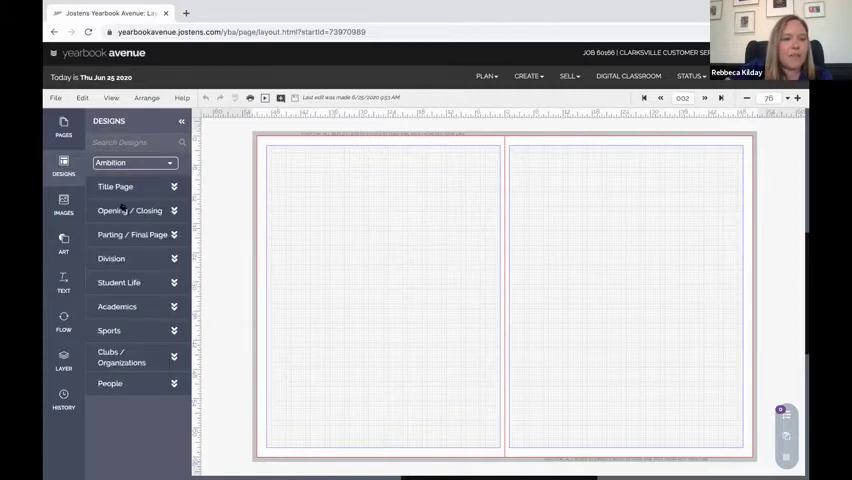
left_click(134, 282)
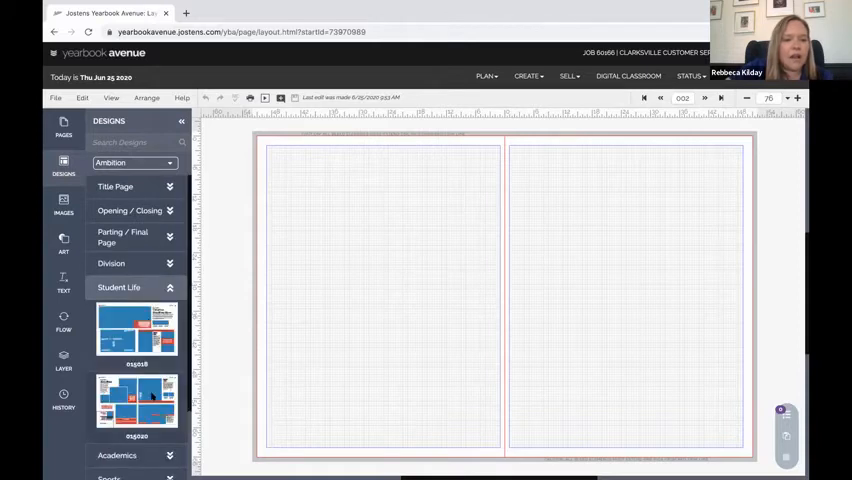
left_click_drag(137, 400, 440, 330)
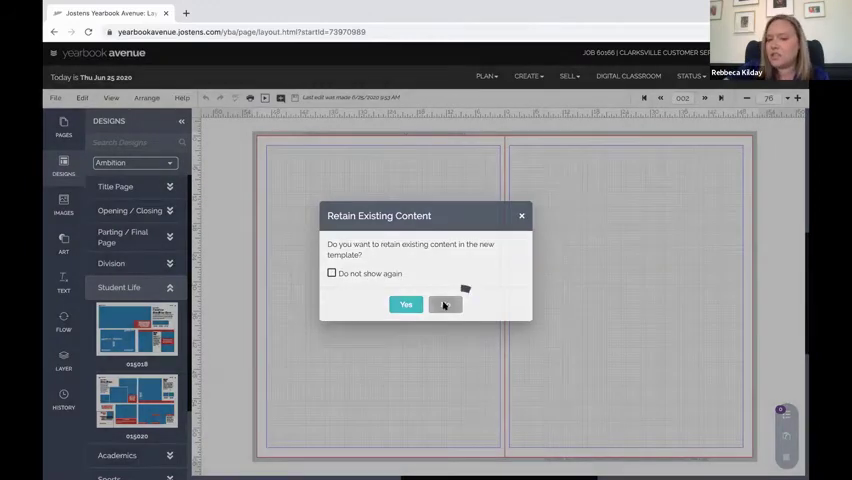
left_click(445, 305)
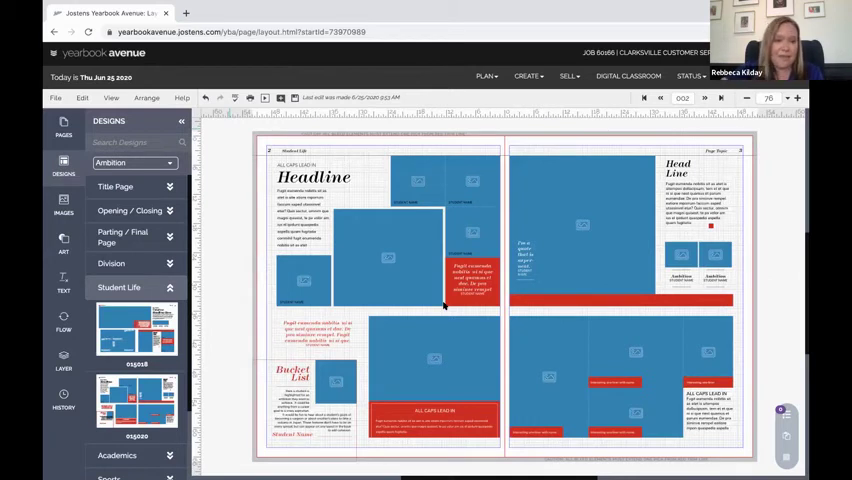
Reshape the left page's large photo box into a narrow tall column near the headline
left_click(398, 260)
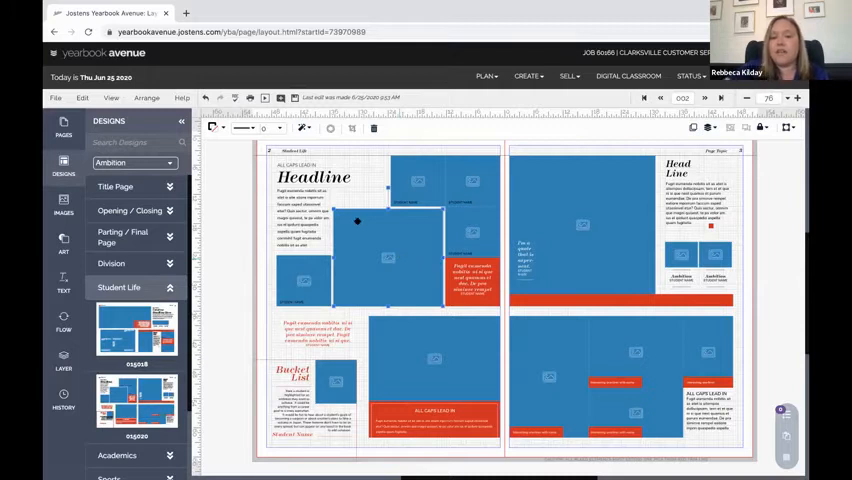
left_click_drag(335, 209, 369, 251)
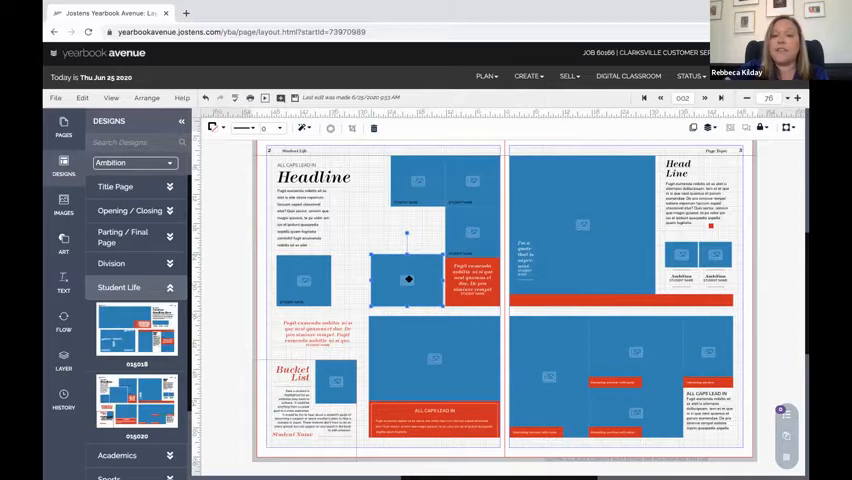
mouse_move(408, 278)
left_mouse_down()
mouse_move(301, 196)
mouse_move(392, 280)
left_mouse_up()
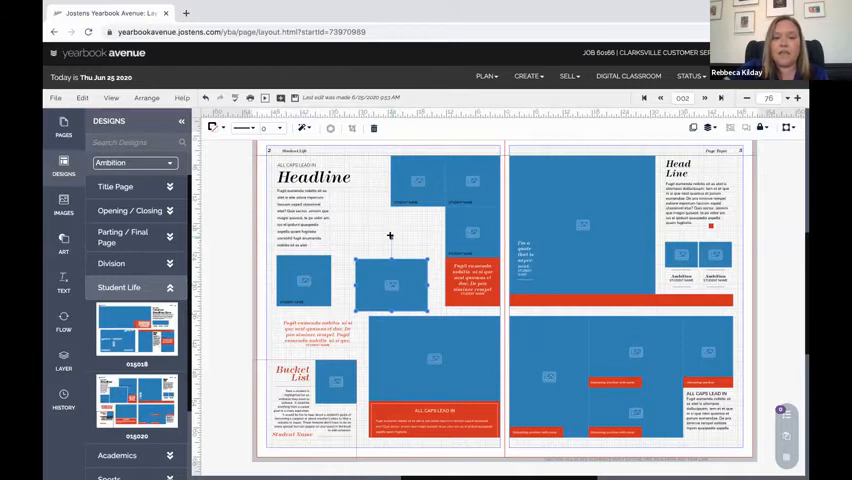
mouse_move(390, 238)
left_mouse_down()
mouse_move(405, 245)
mouse_move(390, 232)
left_mouse_up()
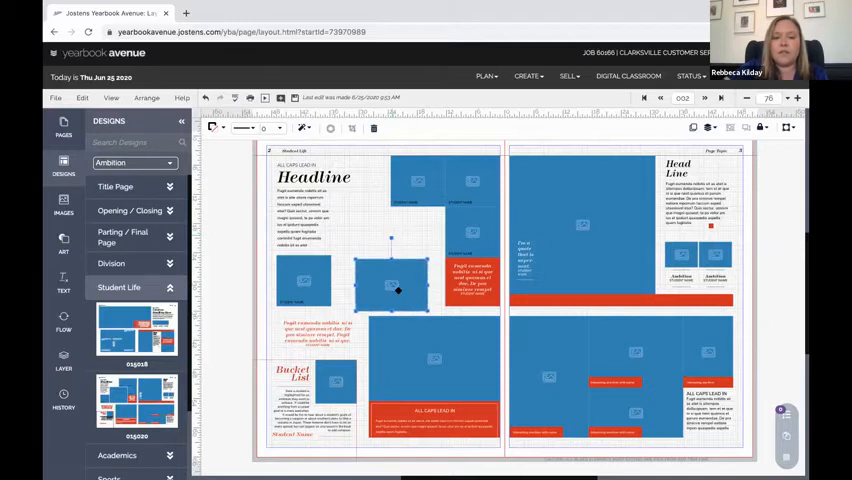
left_click_drag(400, 272, 414, 239)
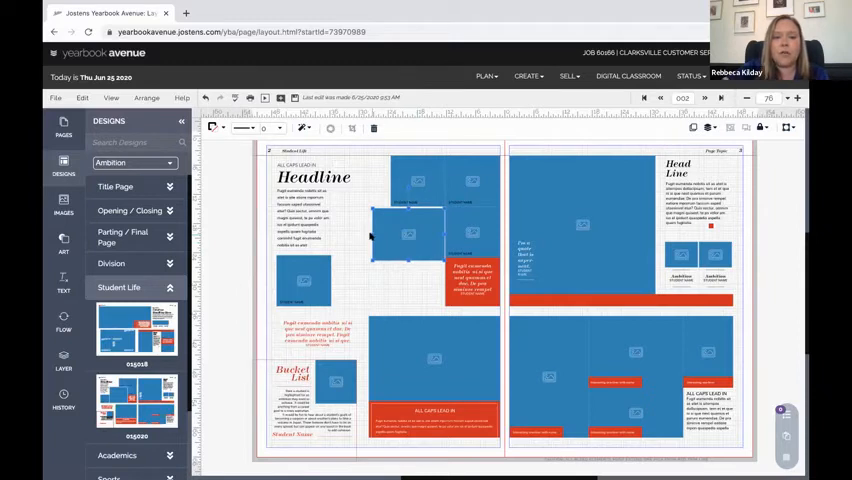
left_click_drag(372, 233, 390, 233)
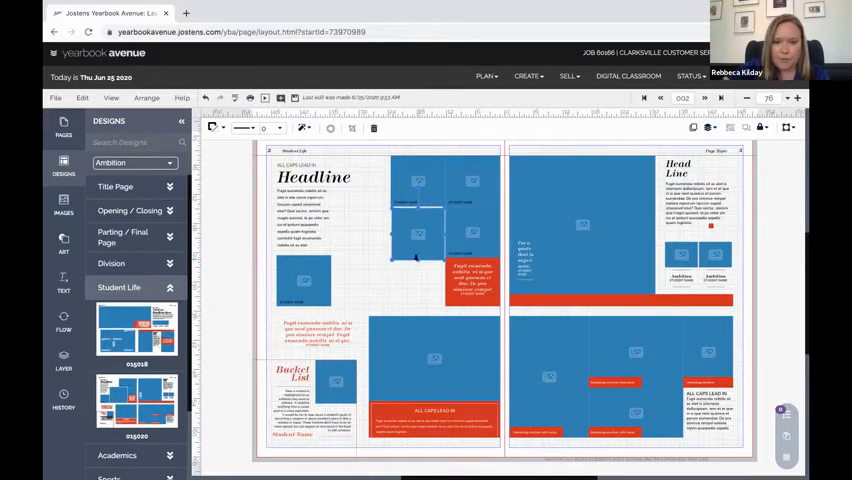
left_click_drag(416, 258, 416, 303)
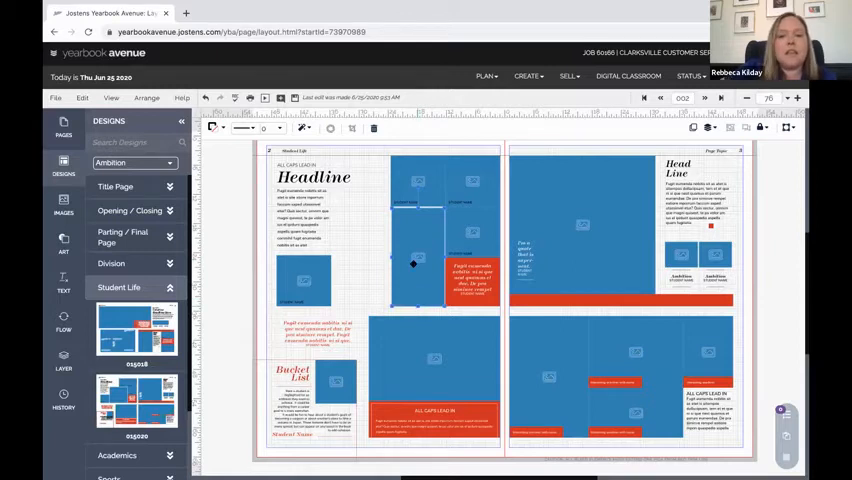
Shrink the small photo box beneath the body text
left_click(305, 280)
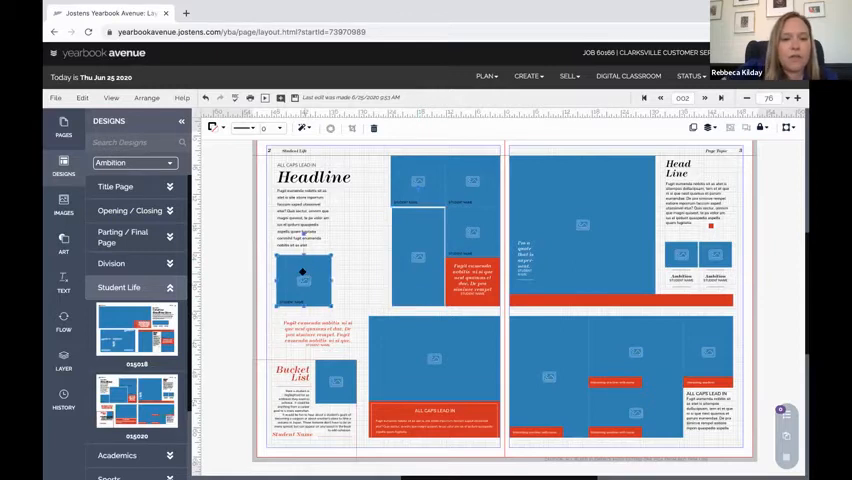
left_click_drag(330, 305, 303, 278)
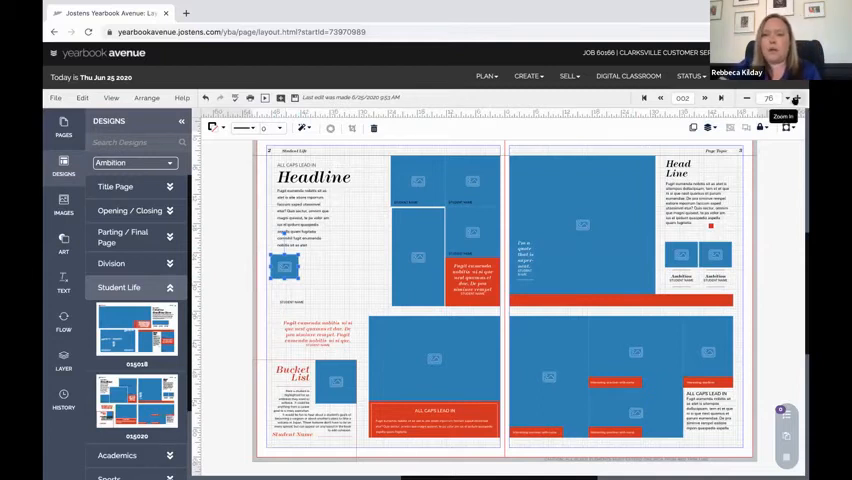
Zoom in, duplicate the small photo box and spread the copies apart
left_click(796, 99)
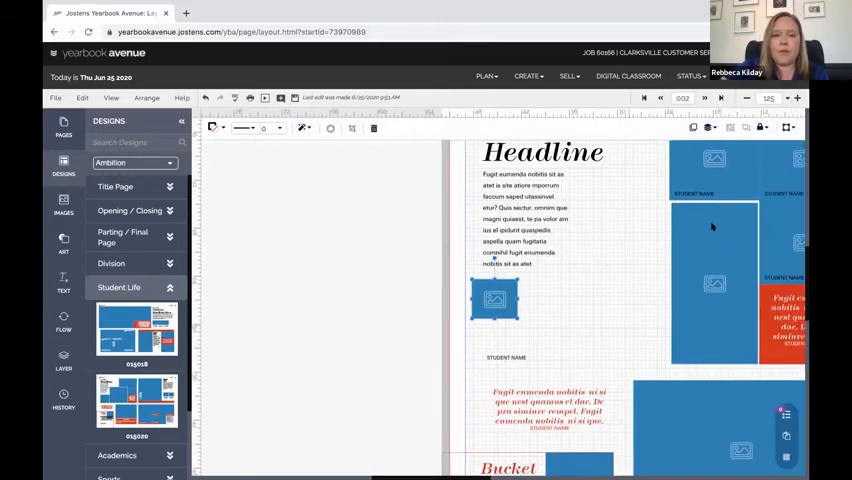
scroll(425, 298, "right", 5)
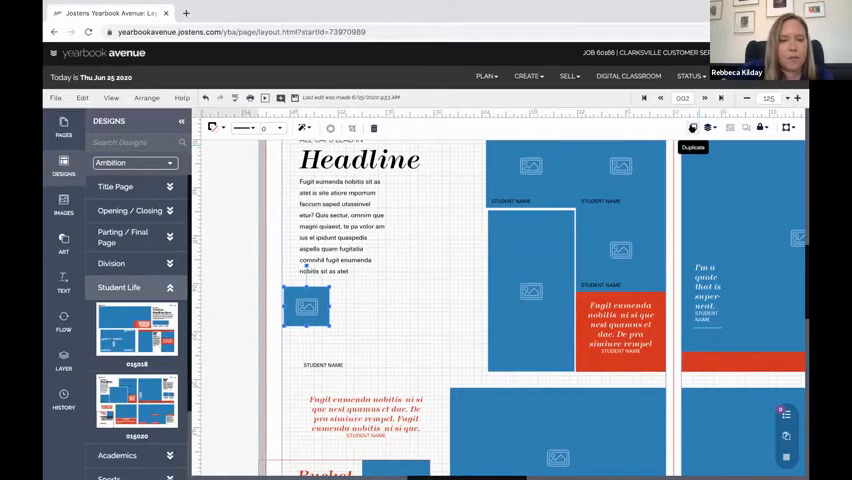
left_click(693, 127)
left_click(693, 127)
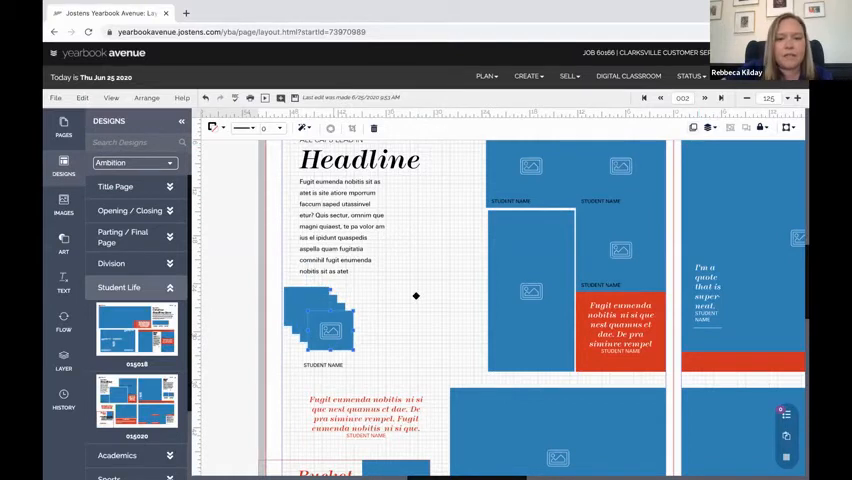
left_click_drag(332, 330, 441, 305)
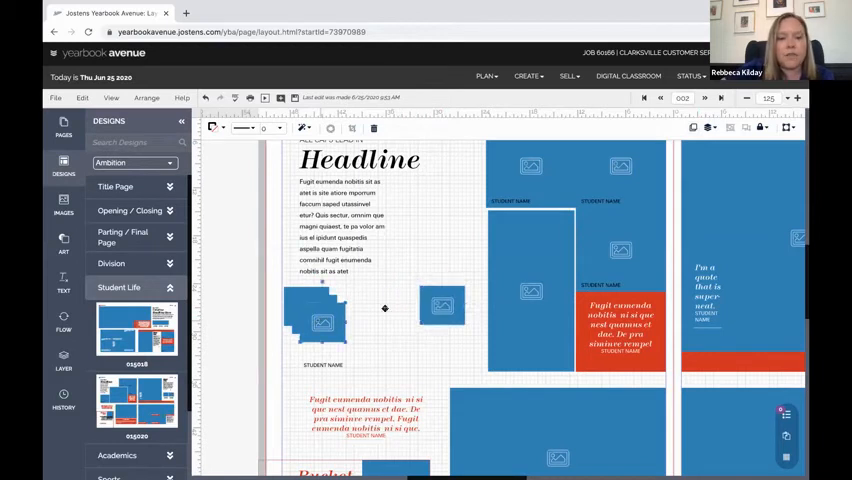
left_click_drag(322, 322, 391, 300)
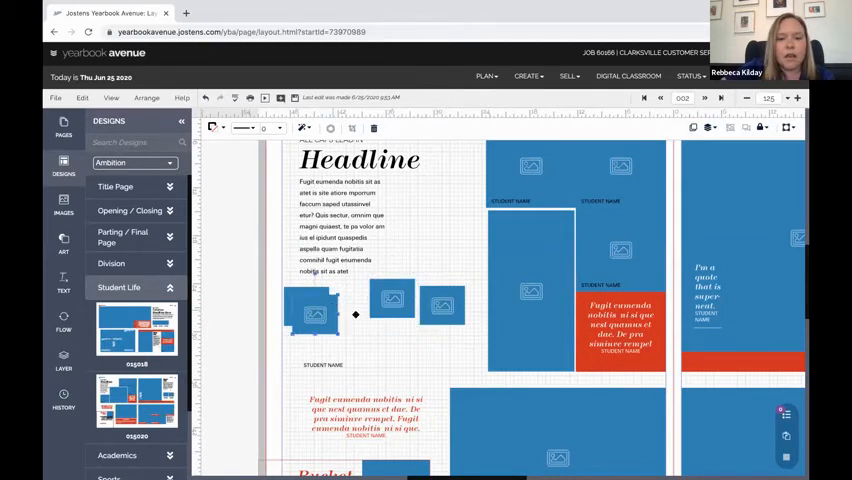
left_click_drag(318, 318, 350, 325)
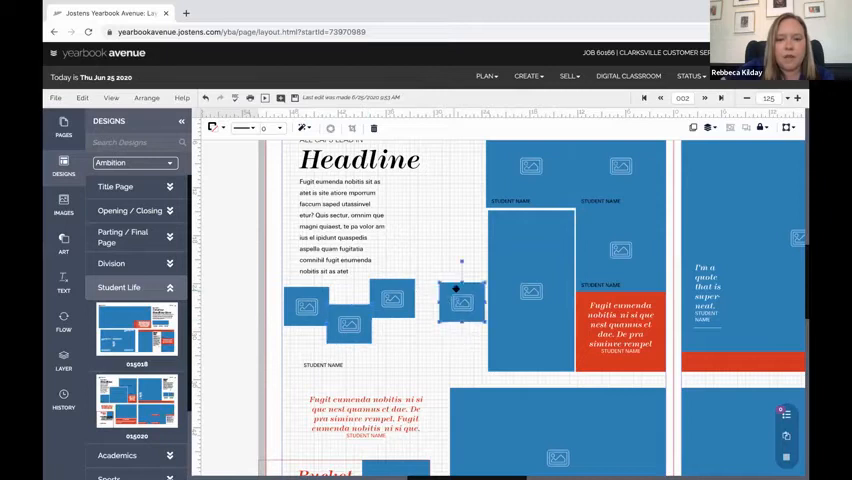
Arrange the four small photo boxes into a loose row beneath the body text
left_click_drag(441, 305, 465, 302)
left_click_drag(391, 300, 408, 300)
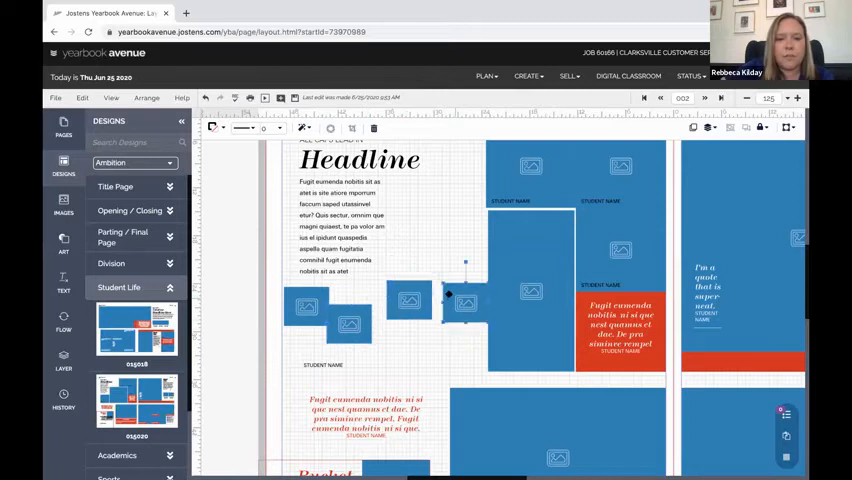
left_click_drag(465, 302, 457, 293)
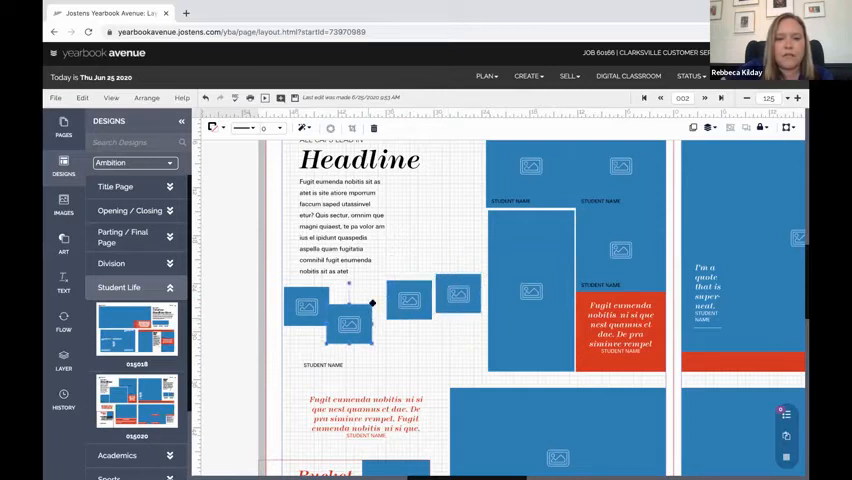
left_click_drag(350, 323, 357, 306)
Select all four small photo boxes together
left_click(308, 304)
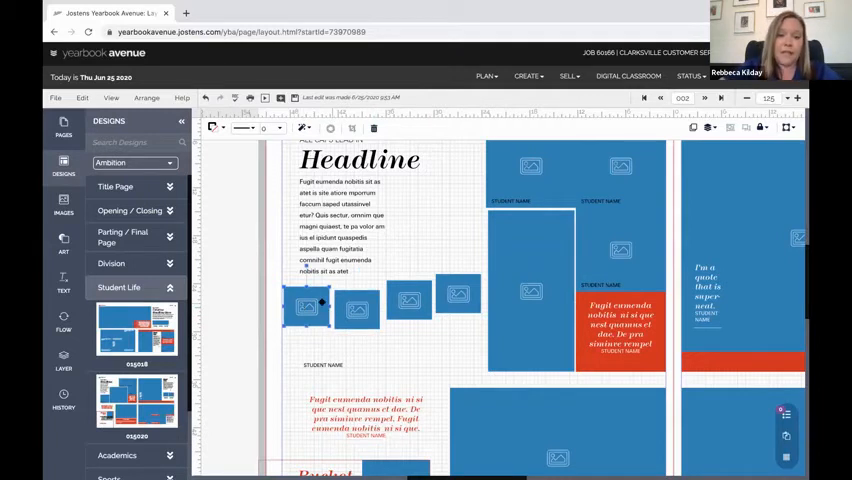
left_click(348, 305, "shift")
left_click(408, 300, "shift")
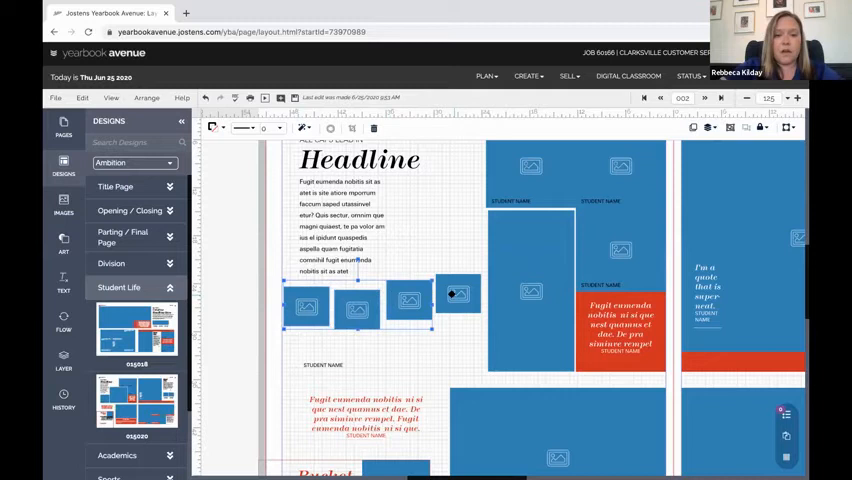
left_click(456, 296, "shift")
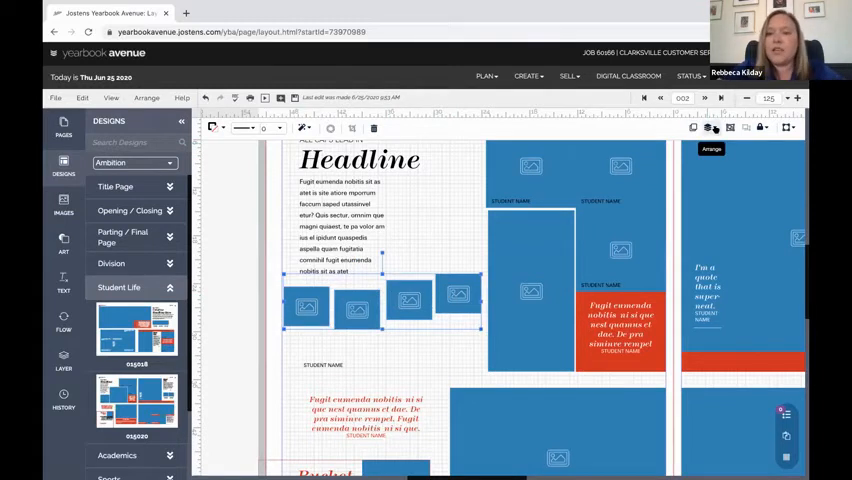
Align the four photo boxes along their bottoms and distribute them evenly with the Arrange panel
left_click(710, 128)
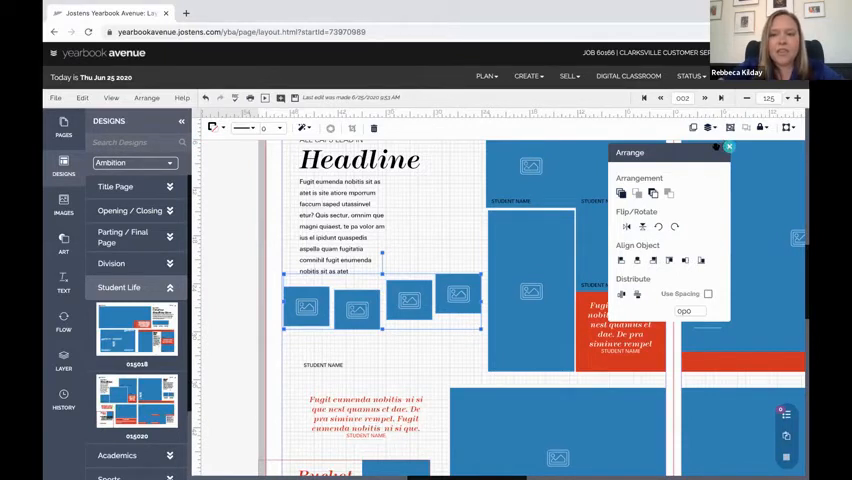
mouse_move(670, 152)
left_mouse_down()
mouse_move(345, 267)
mouse_move(610, 216)
mouse_move(596, 229)
left_mouse_up()
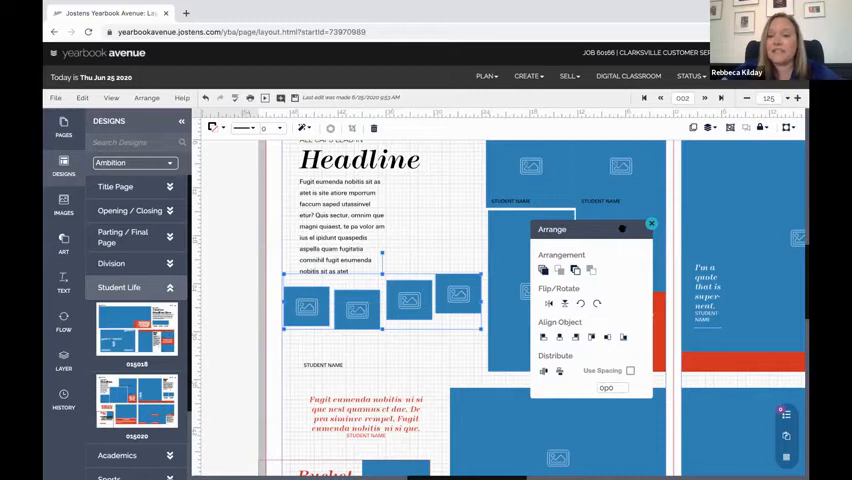
left_click_drag(622, 229, 607, 226)
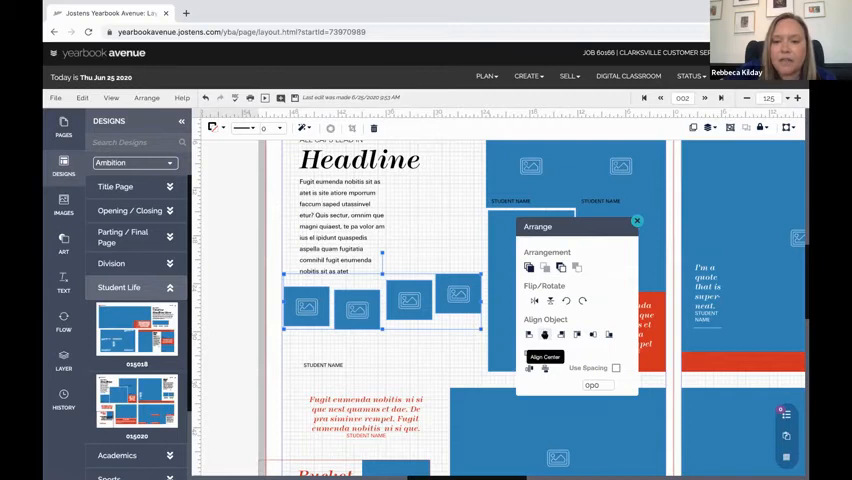
left_click(608, 334)
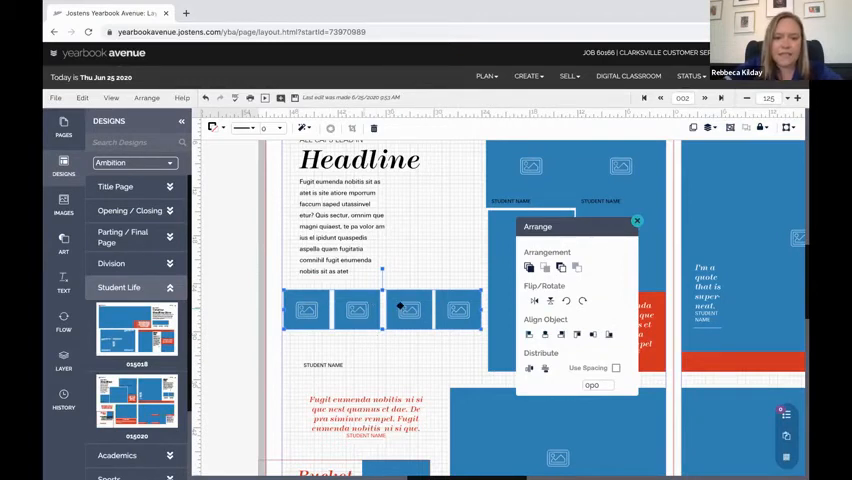
left_click(529, 368)
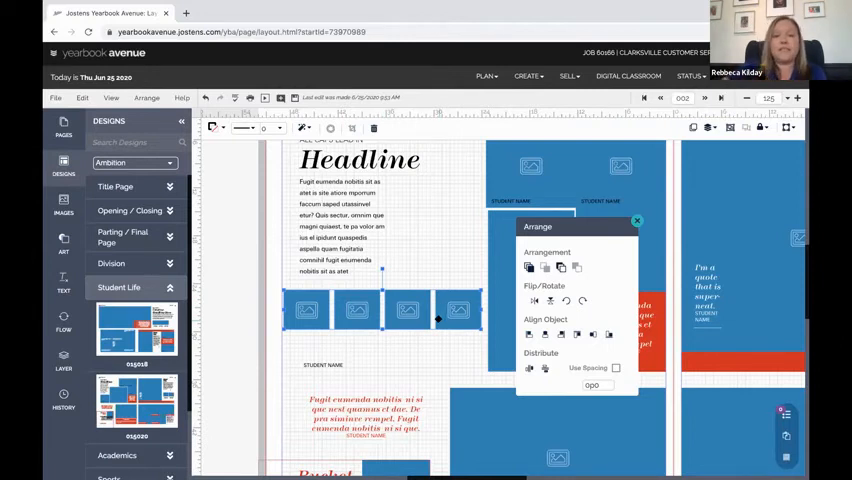
left_click(637, 221)
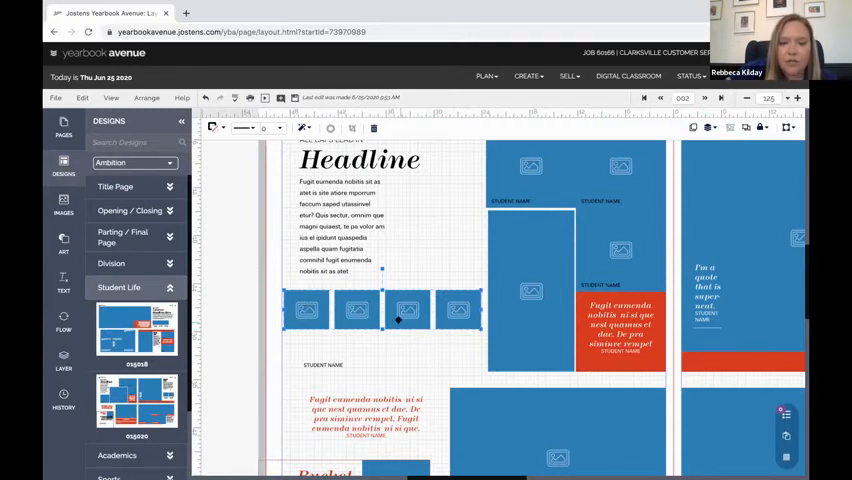
Narrow the row of photo boxes and settle it just beneath the body text
mouse_move(397, 318)
left_mouse_down()
mouse_move(588, 244)
mouse_move(383, 333)
left_mouse_up()
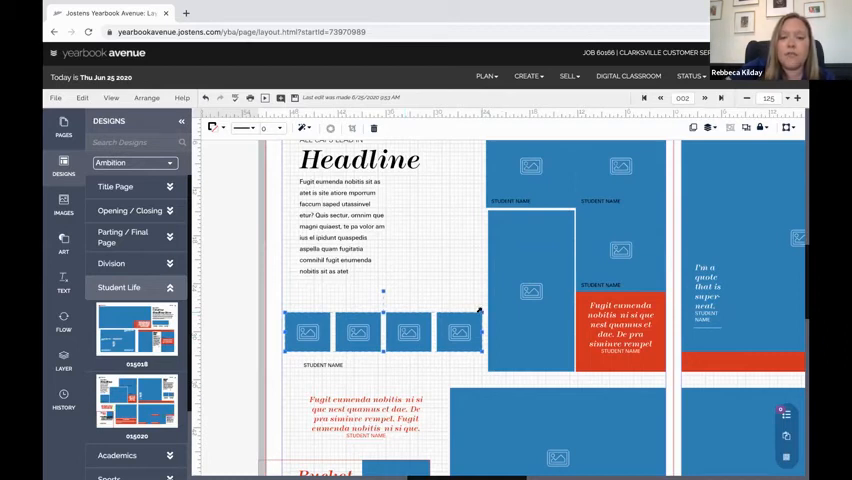
mouse_move(485, 331)
left_mouse_down()
mouse_move(554, 285)
mouse_move(466, 293)
mouse_move(460, 313)
left_mouse_up()
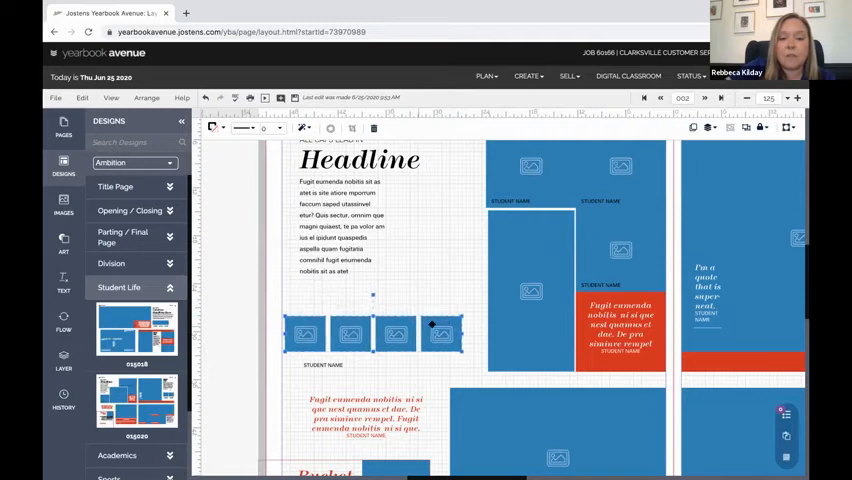
left_click_drag(363, 311, 366, 303)
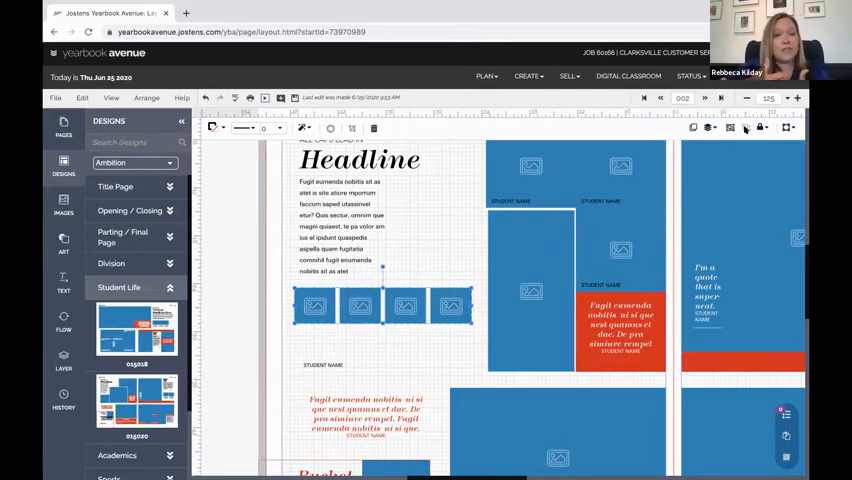
left_click(452, 307)
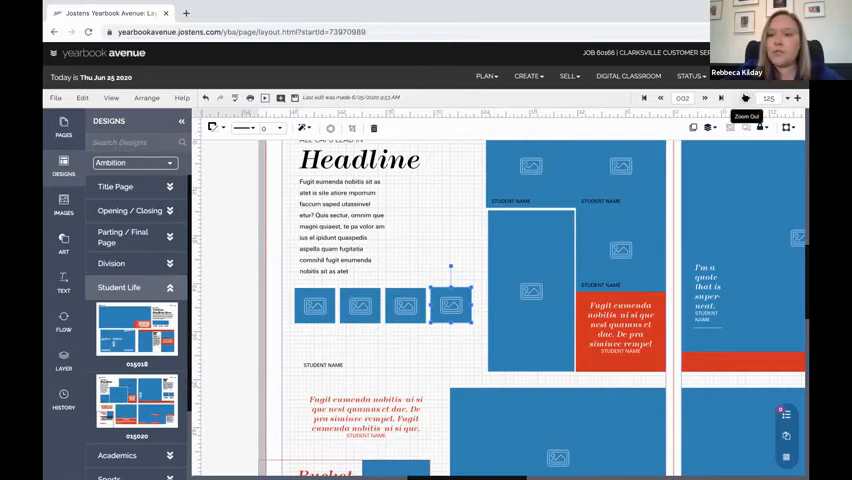
Zoom out to 75% to show the whole spread and deselect the photo box
left_click(745, 97)
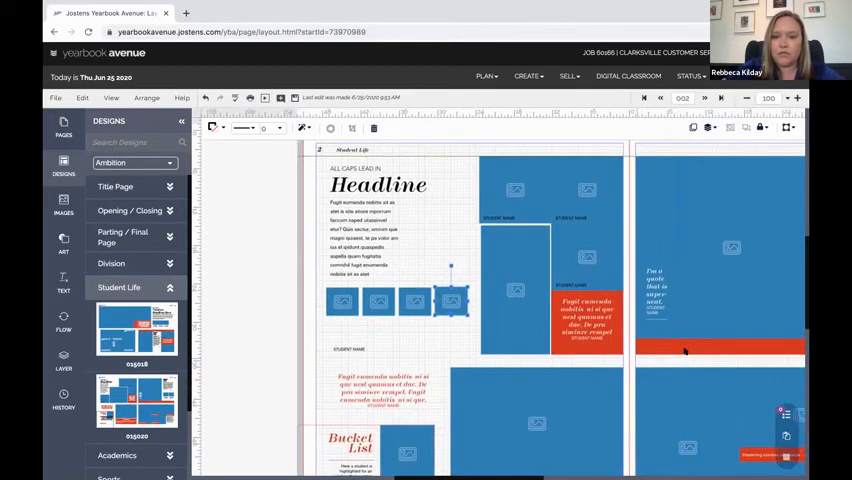
scroll(684, 350, "right", 4)
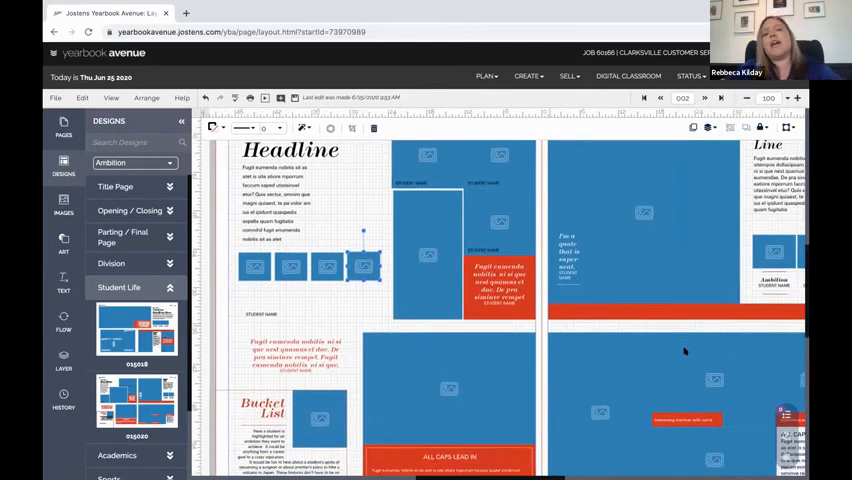
scroll(684, 350, "up", 2)
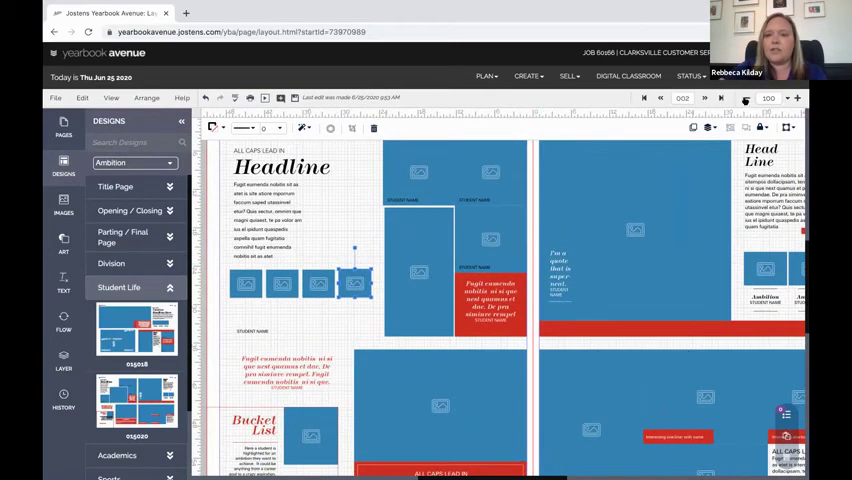
left_click(745, 99)
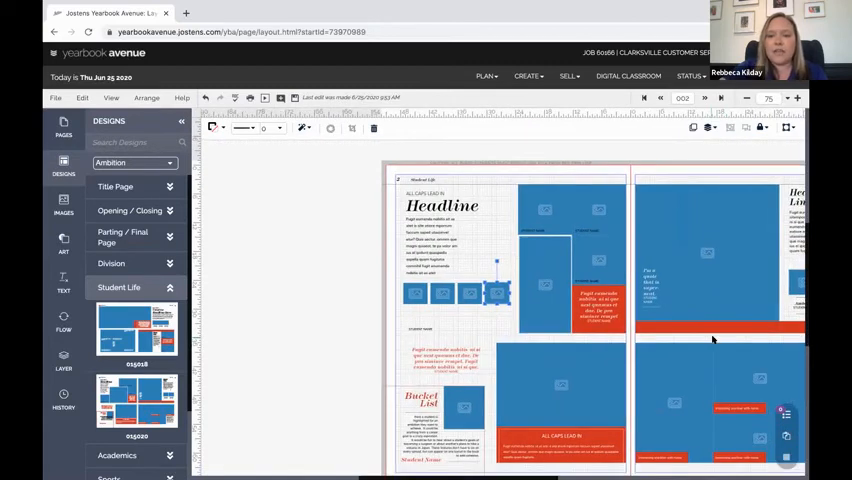
scroll(712, 340, "right", 4)
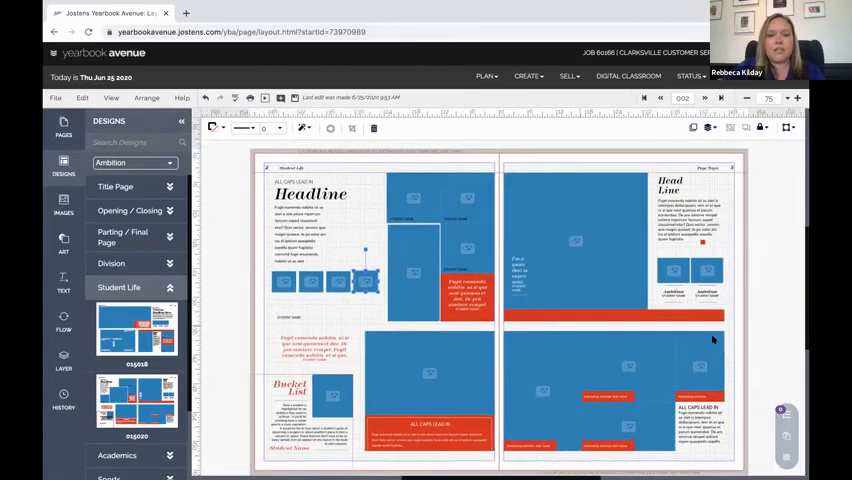
scroll(712, 340, "down", 2)
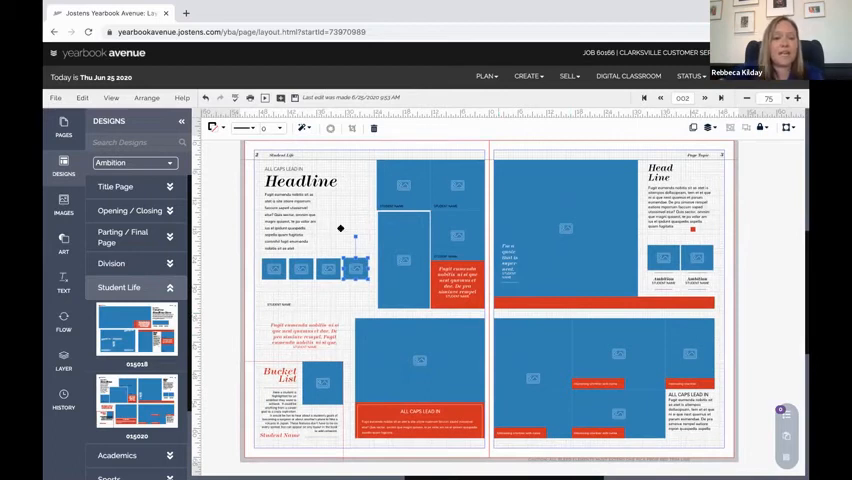
left_click(220, 228)
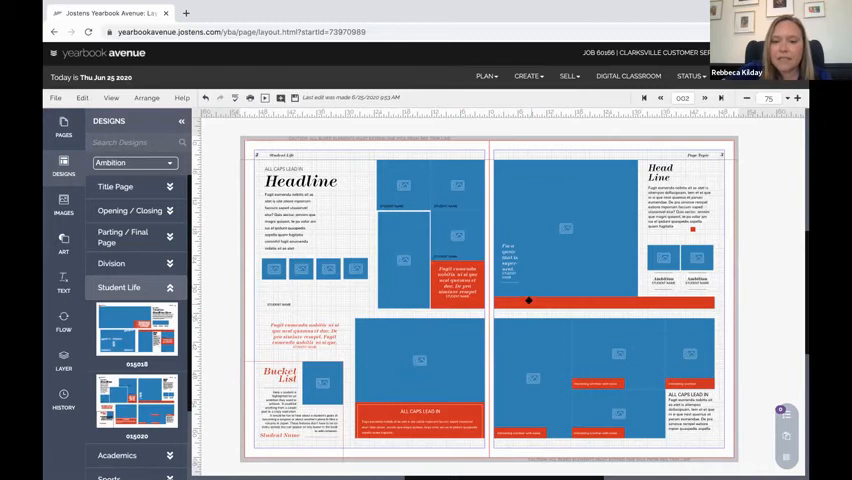
Bring up Select Colors from the Edit menu and target Fill content rather than text
left_click(82, 97)
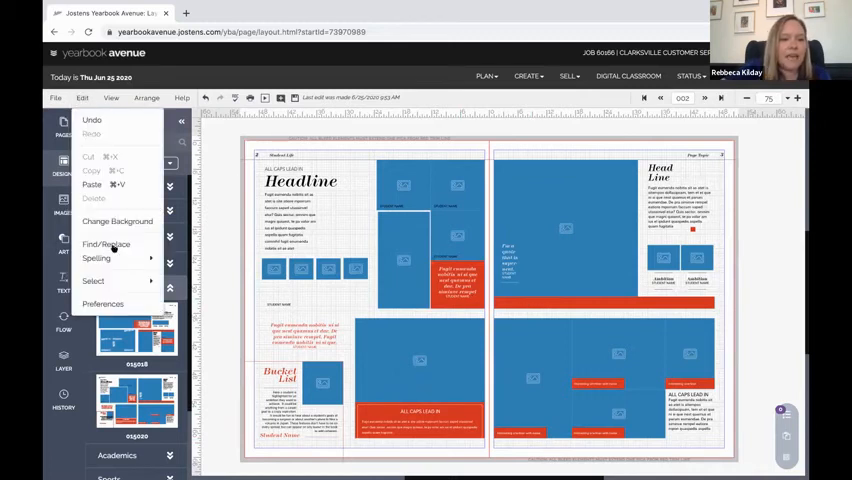
mouse_move(100, 281)
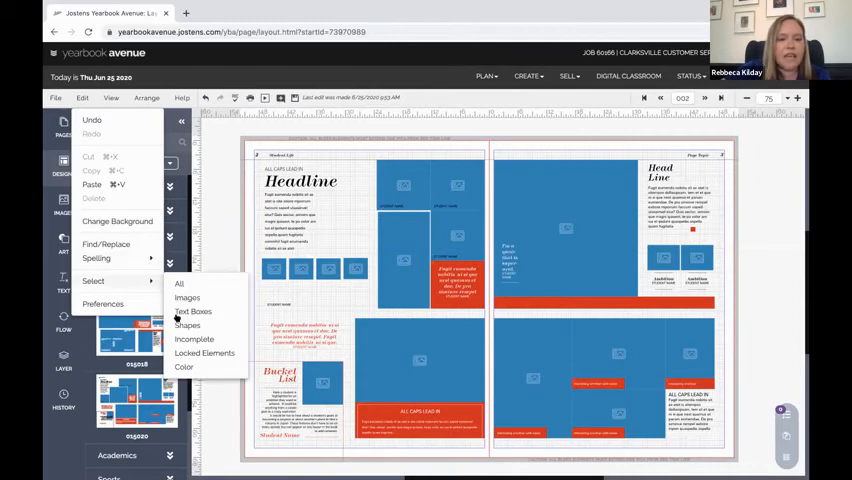
left_click(185, 367)
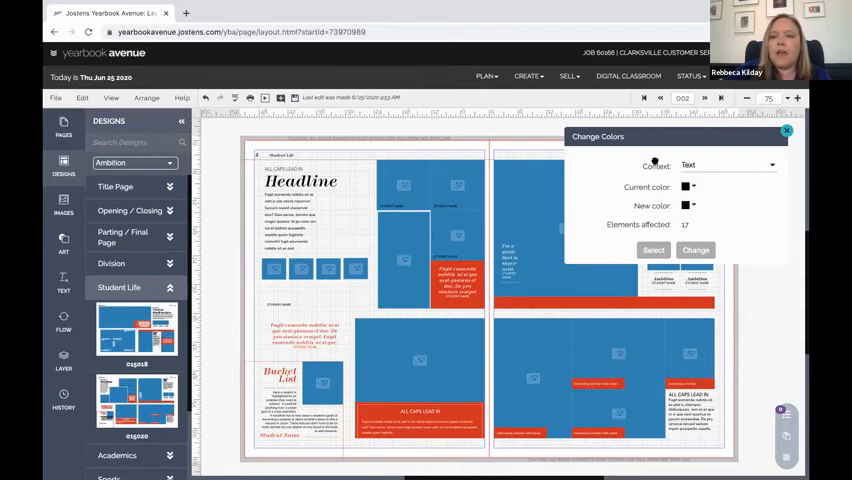
left_click(695, 166)
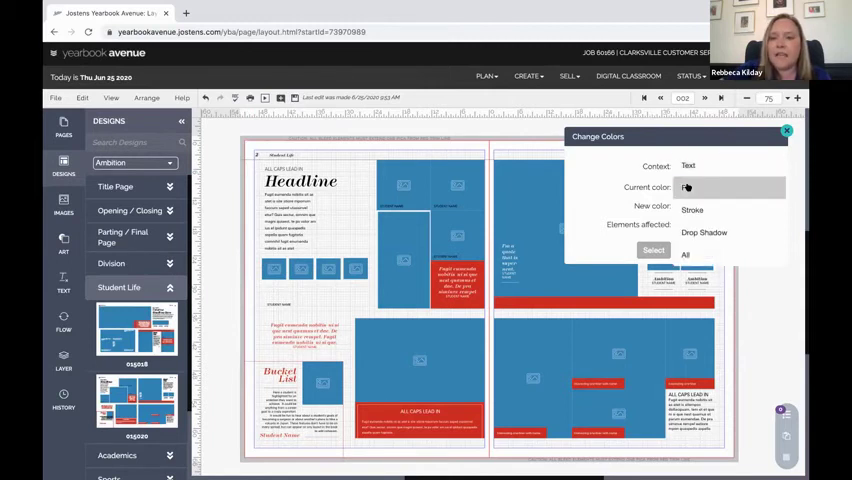
left_click(688, 185)
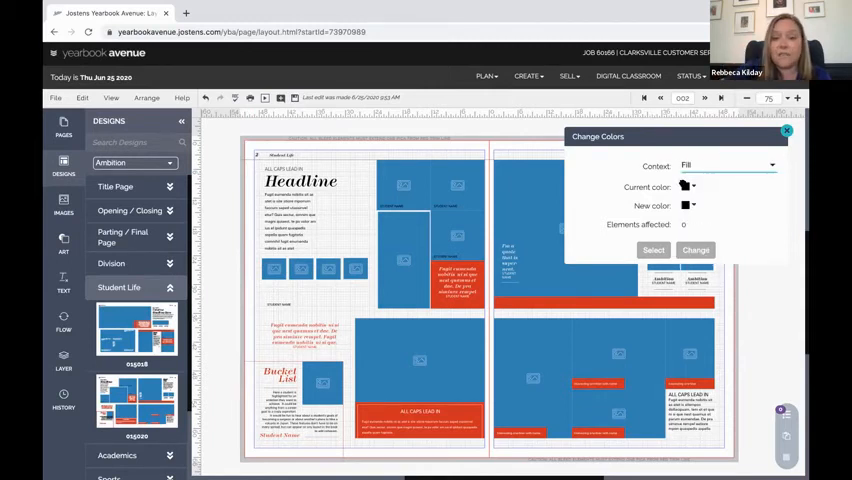
Replace current colour red with Electric Purple across the spread and dismiss the dialog
left_click(685, 186)
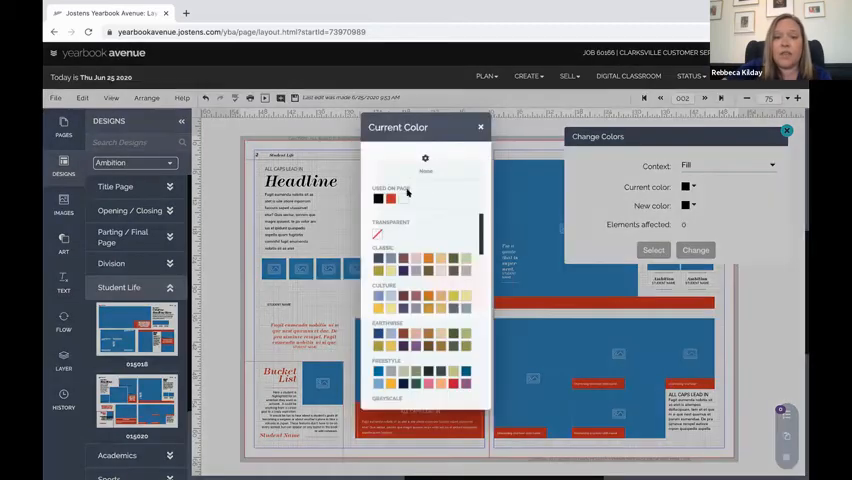
left_click(390, 197)
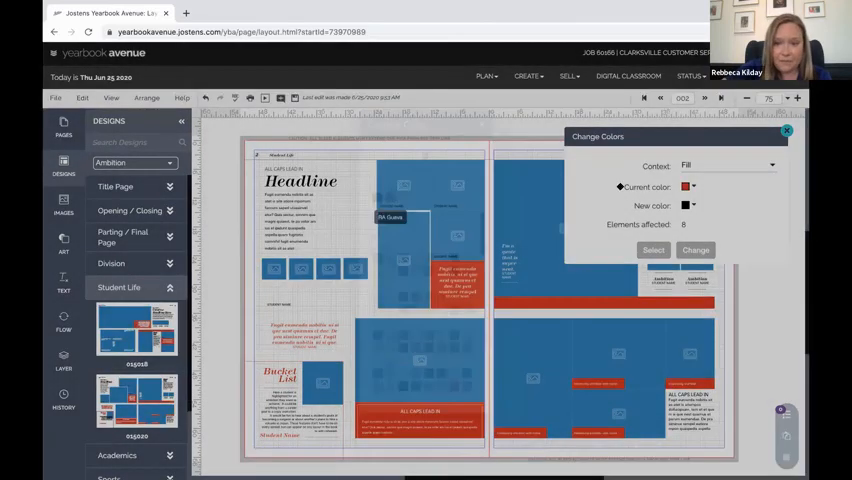
left_click(686, 205)
scroll(425, 284, "down", 3)
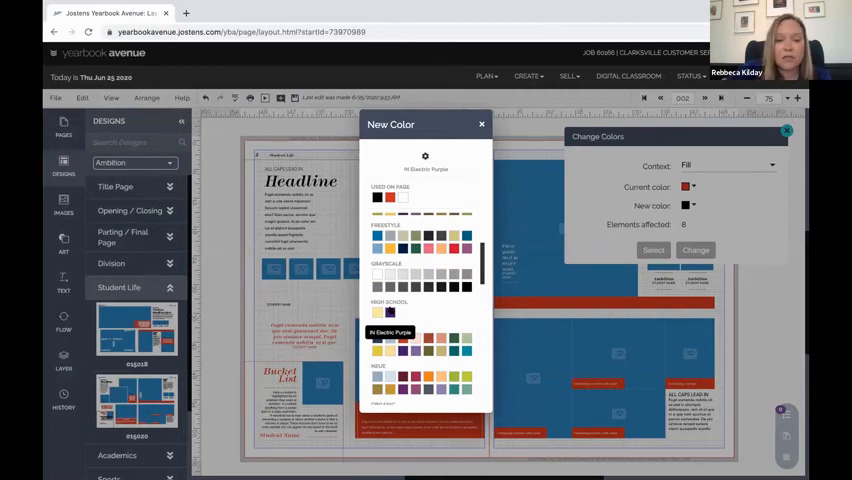
left_click(390, 313)
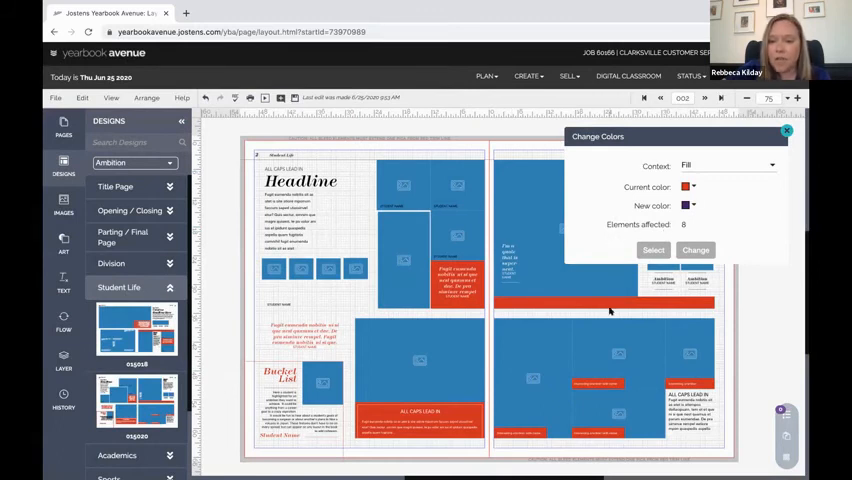
left_click(695, 249)
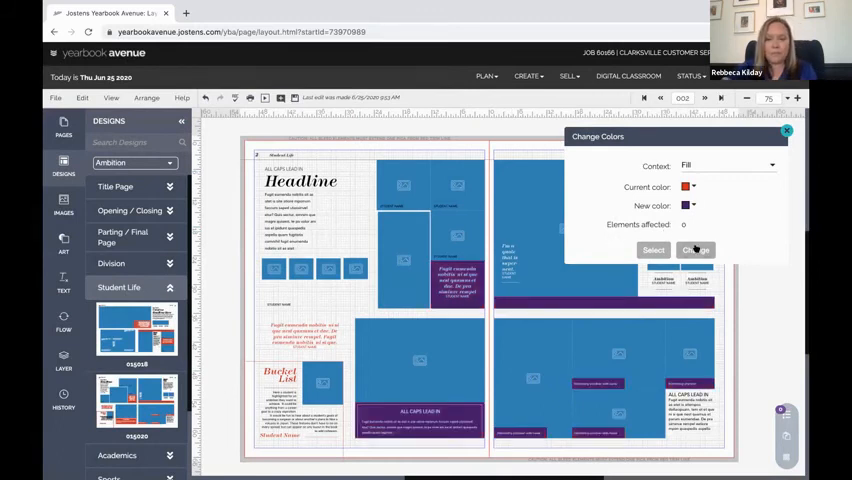
left_click(787, 131)
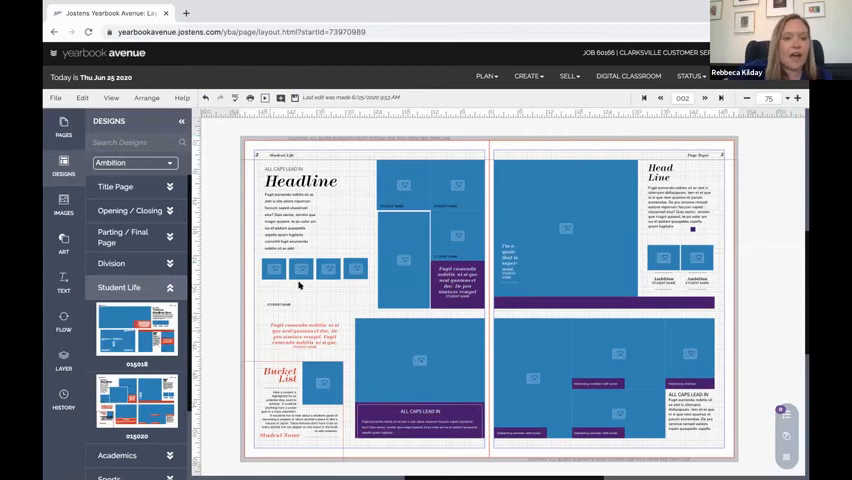
left_click_drag(359, 338, 519, 260)
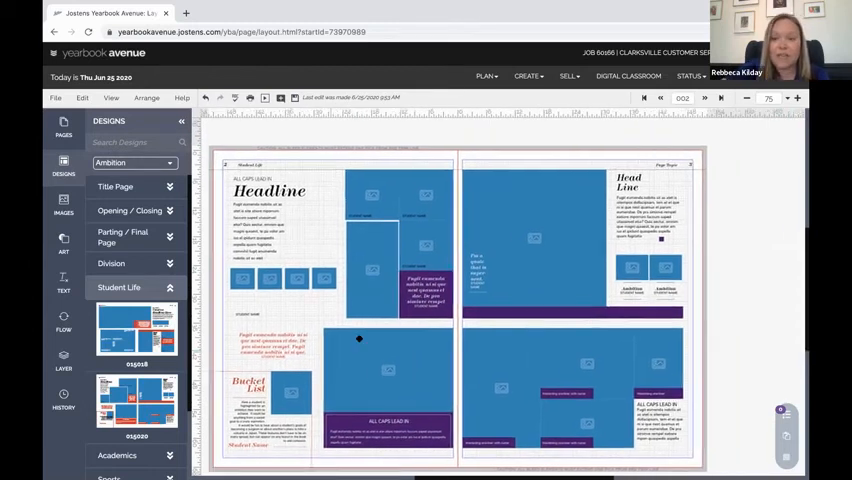
left_click(796, 97)
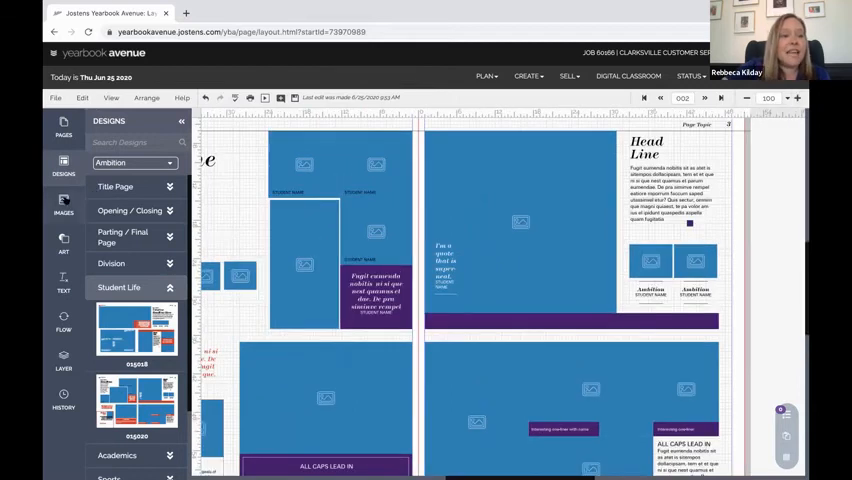
left_click_drag(310, 298, 347, 273)
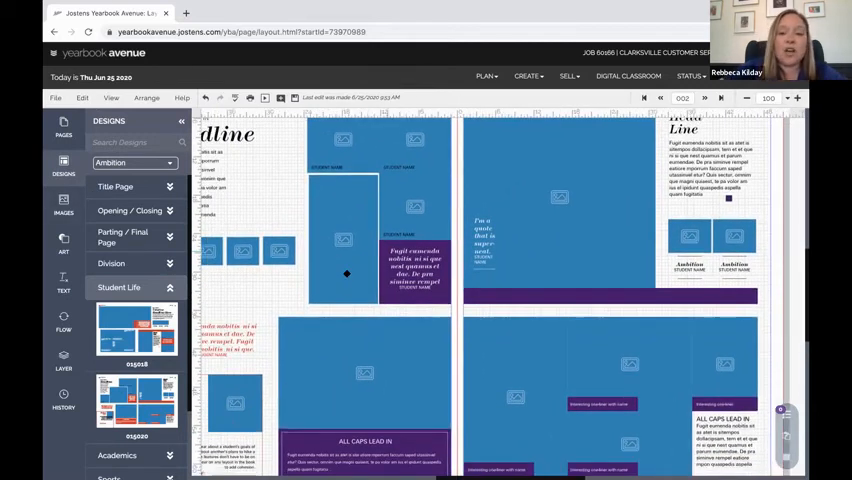
left_click_drag(359, 243, 347, 273)
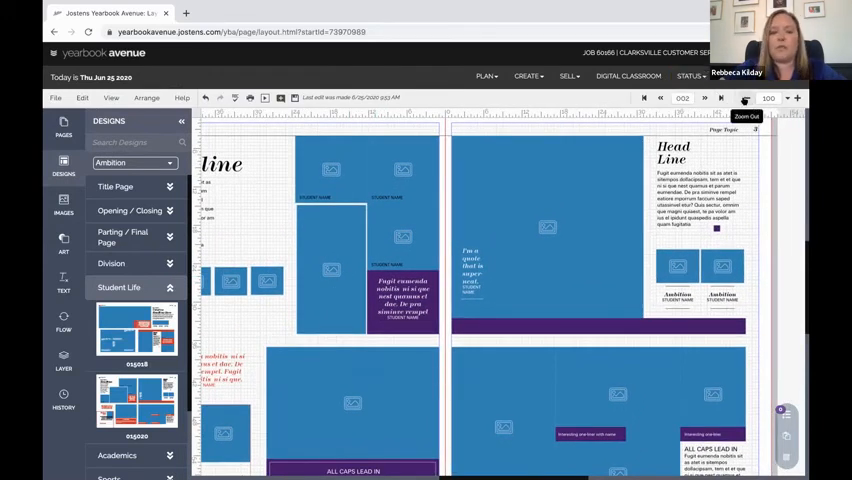
left_click(745, 100)
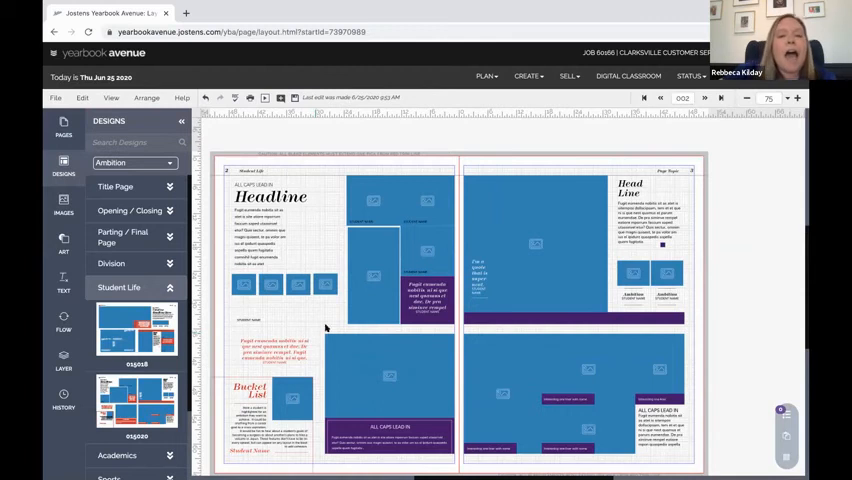
Marquee-select the lower-middle photo box and caption on the left page and delete them
left_click(450, 460)
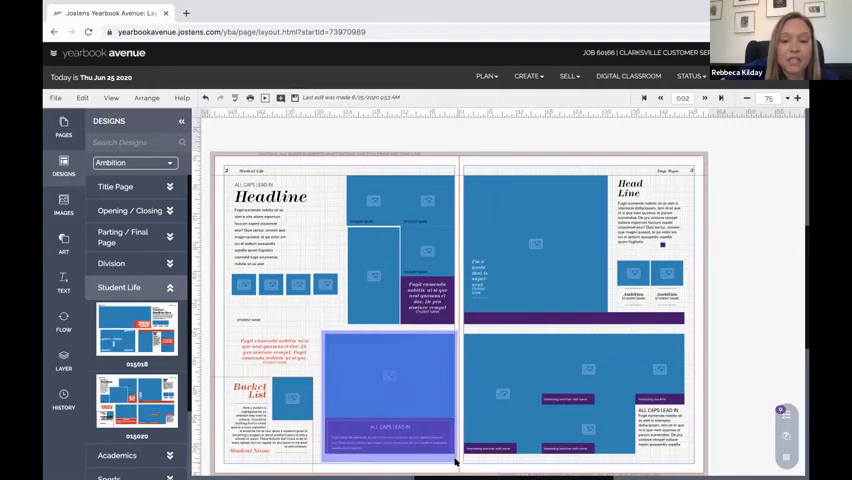
left_click(321, 329)
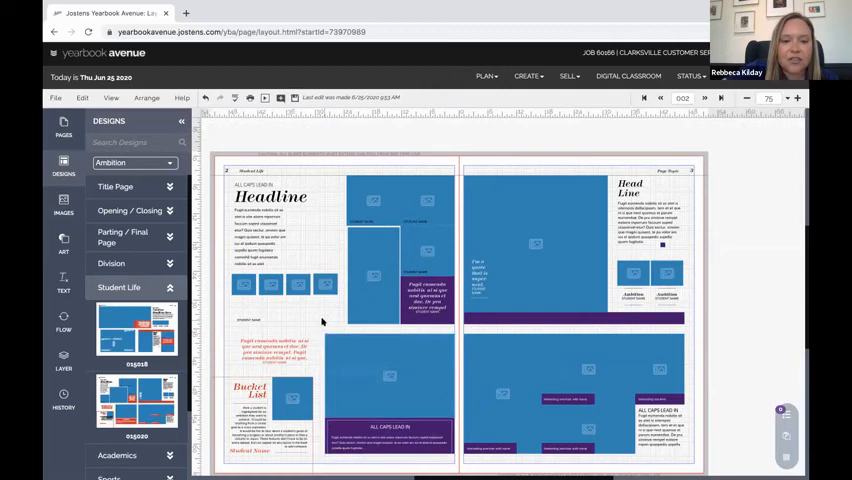
left_click_drag(325, 338, 456, 461)
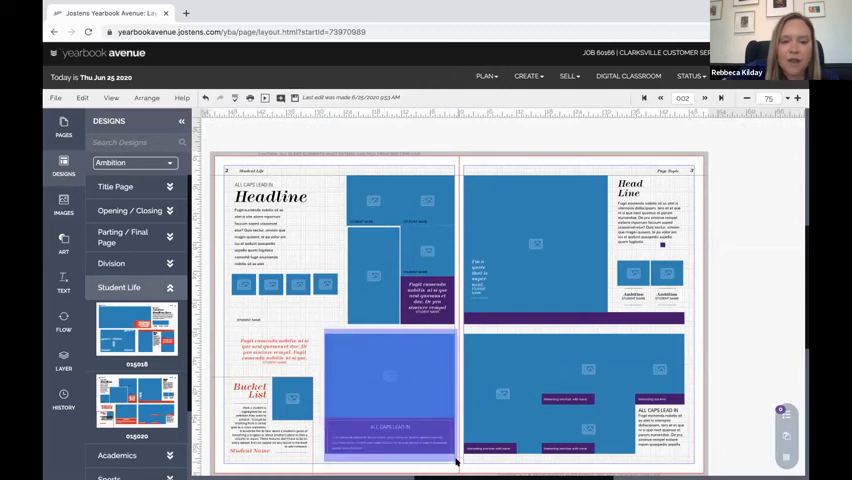
left_click_drag(456, 461, 456, 461)
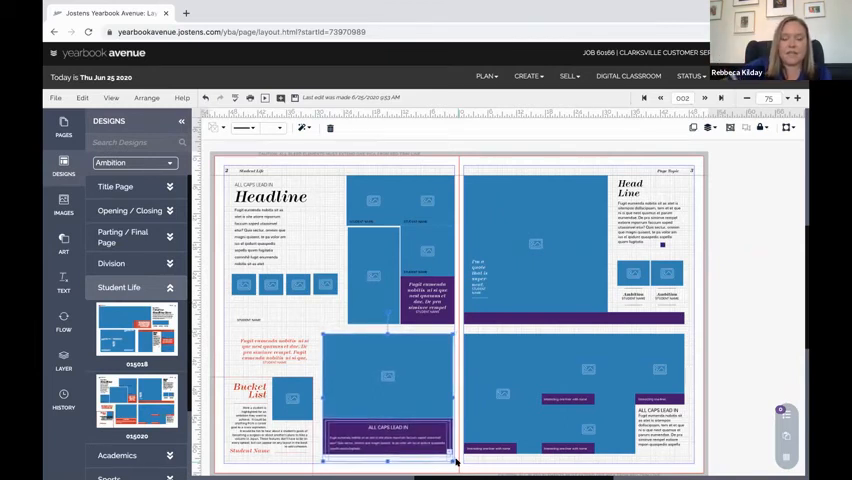
key("Delete")
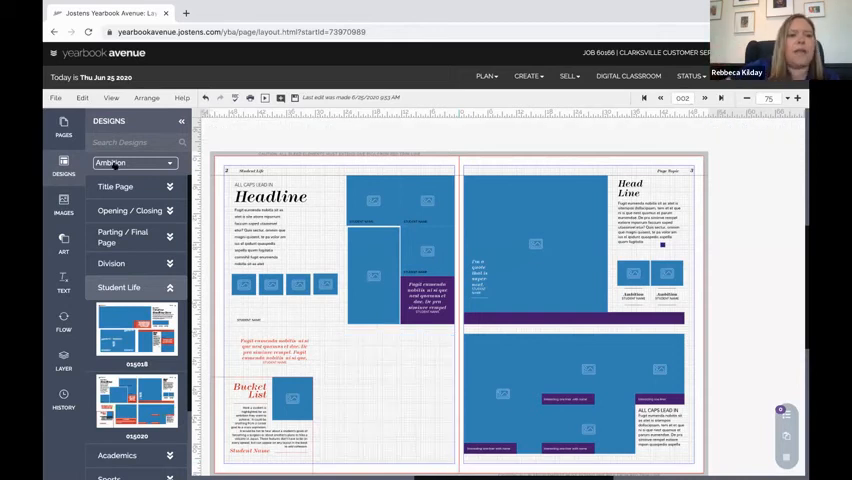
Choose Modular > Blue Module designs and drop Blue Mod and Modular 1 into the empty left-page space
left_click(169, 163)
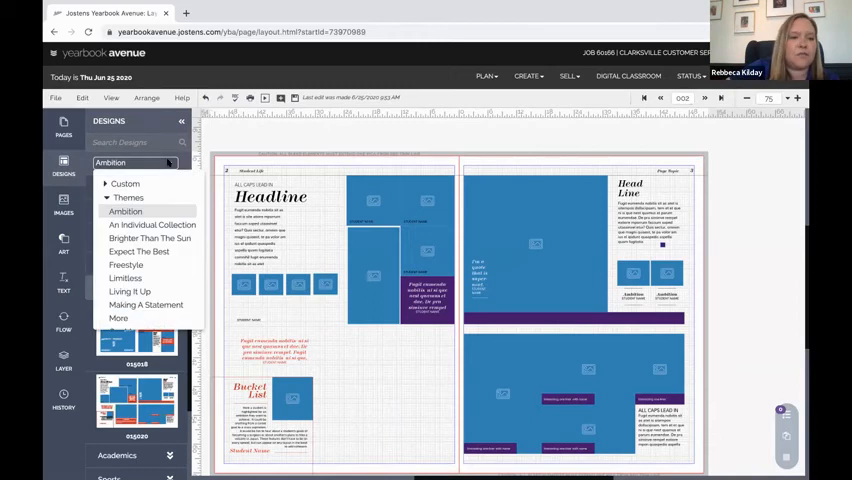
left_click(107, 197)
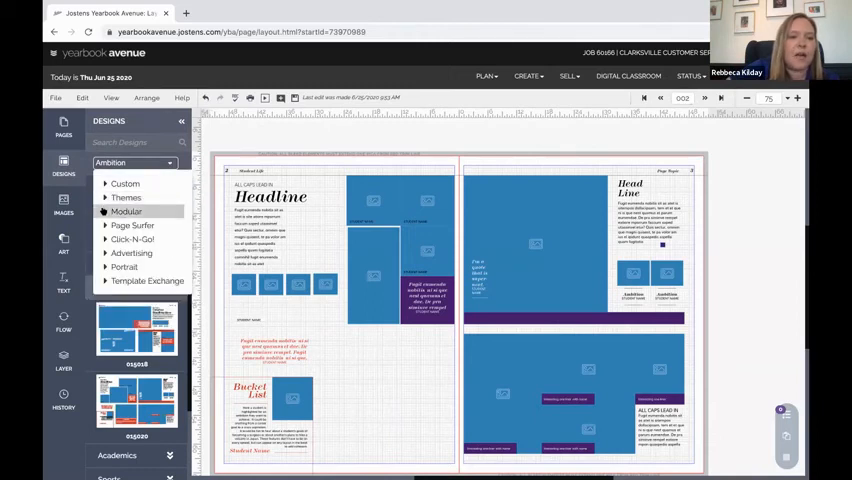
left_click(104, 211)
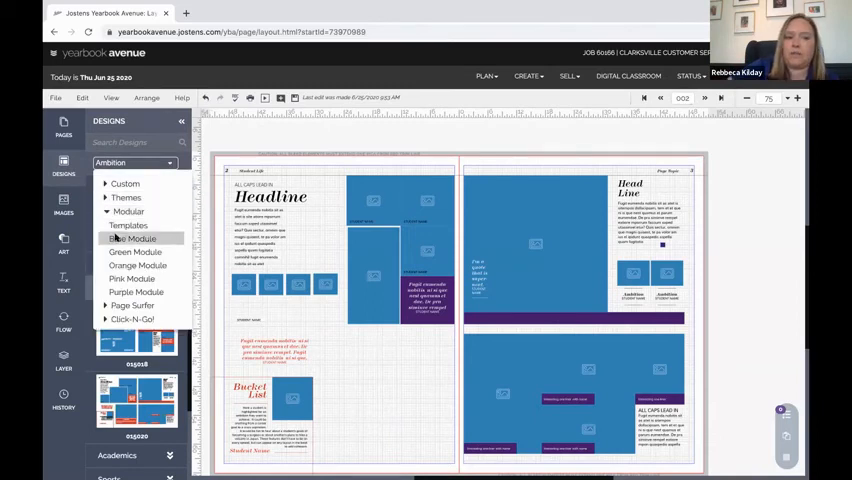
left_click(130, 238)
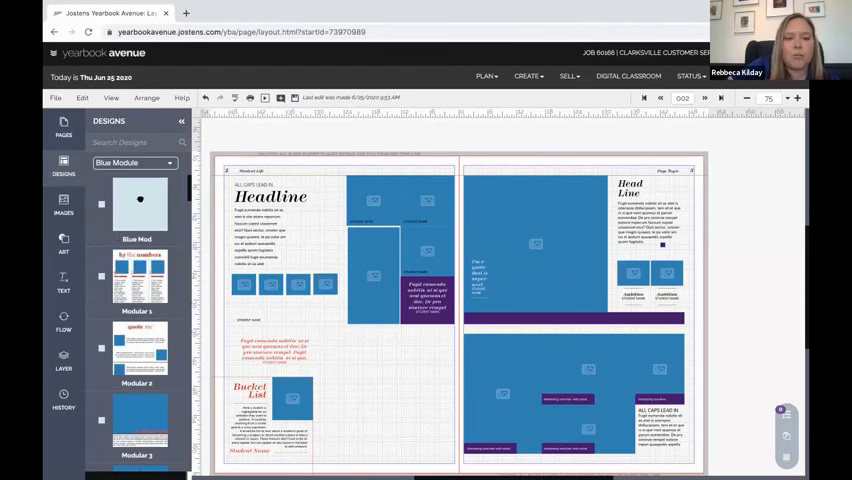
left_click_drag(140, 200, 392, 390)
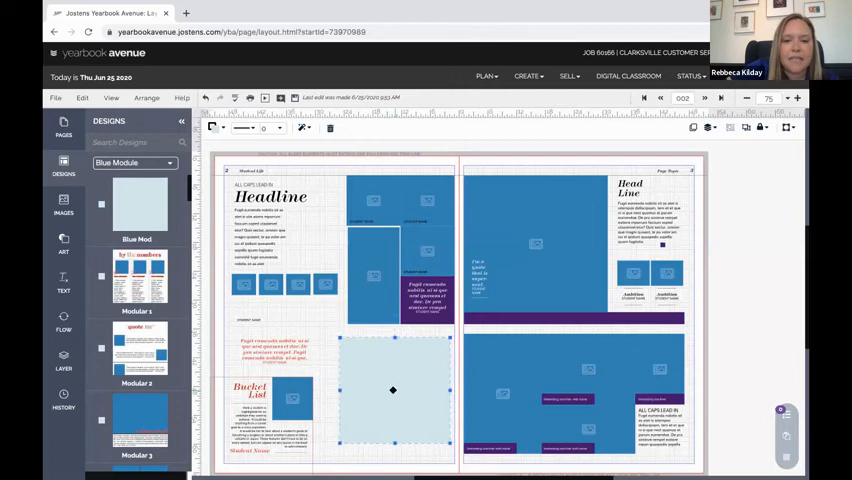
scroll(161, 298, "down", 2)
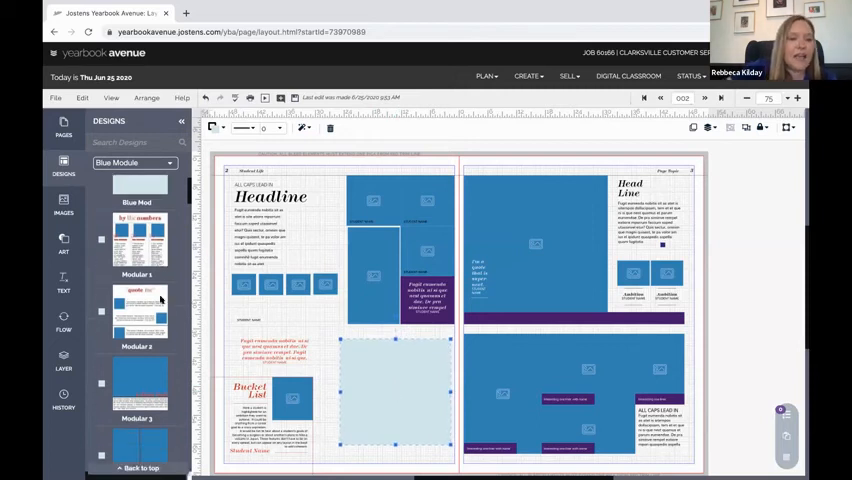
scroll(161, 298, "down", 3)
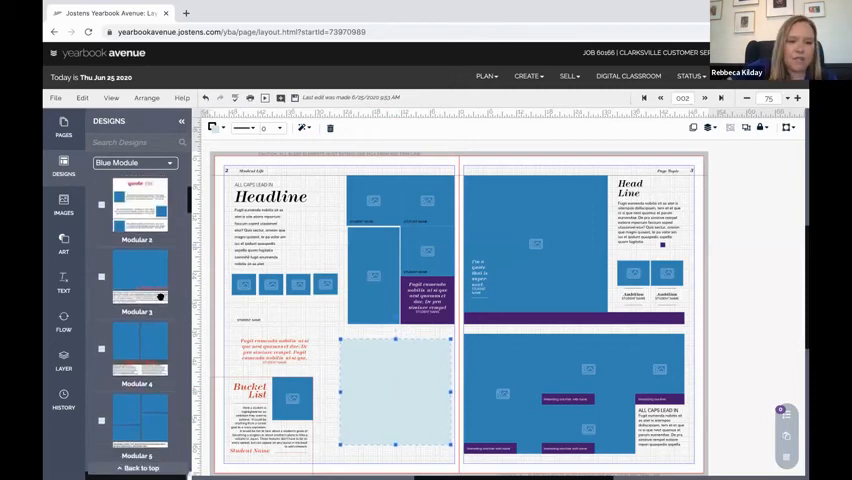
scroll(161, 298, "up", 2)
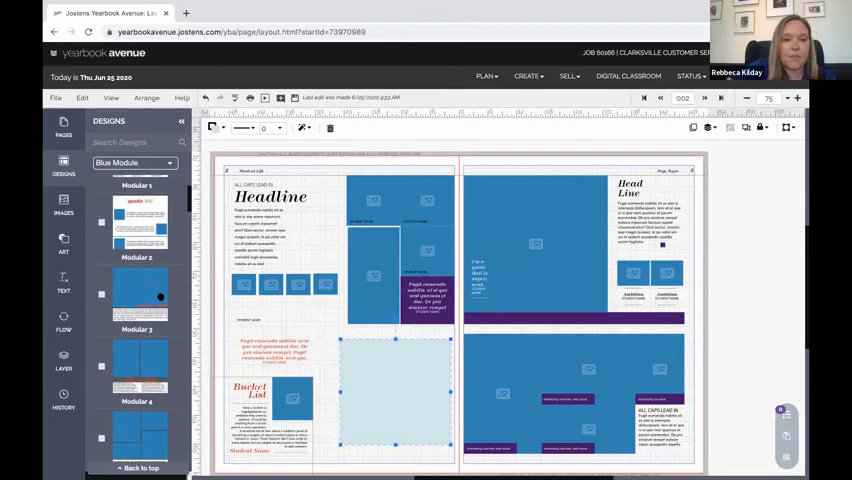
scroll(161, 298, "up", 2)
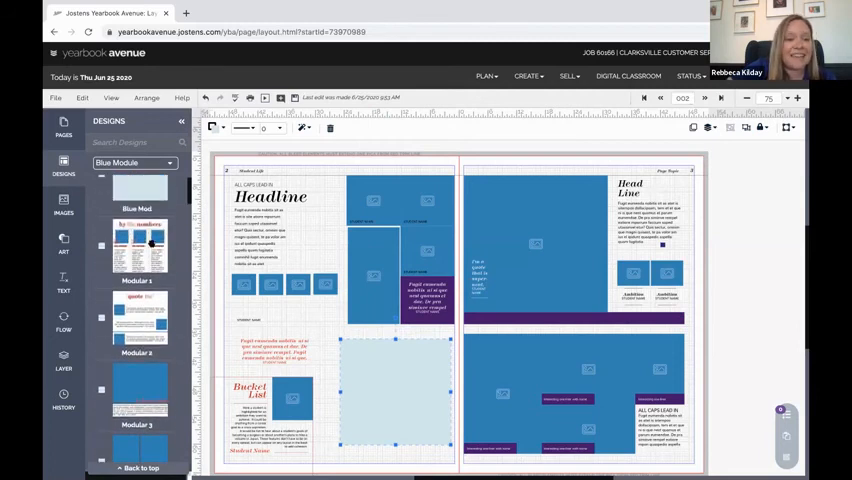
left_click_drag(152, 243, 406, 390)
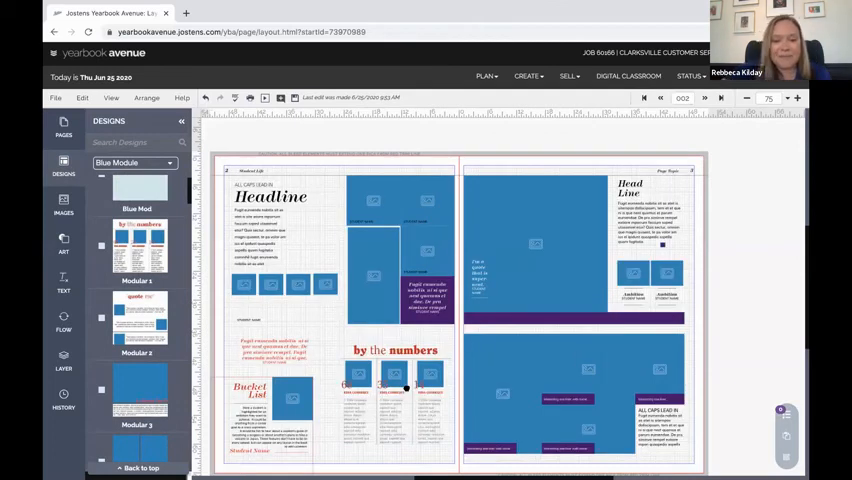
Nudge the 'by the numbers' module down, ungroup it into separate elements, and switch to the image library
left_click(406, 388)
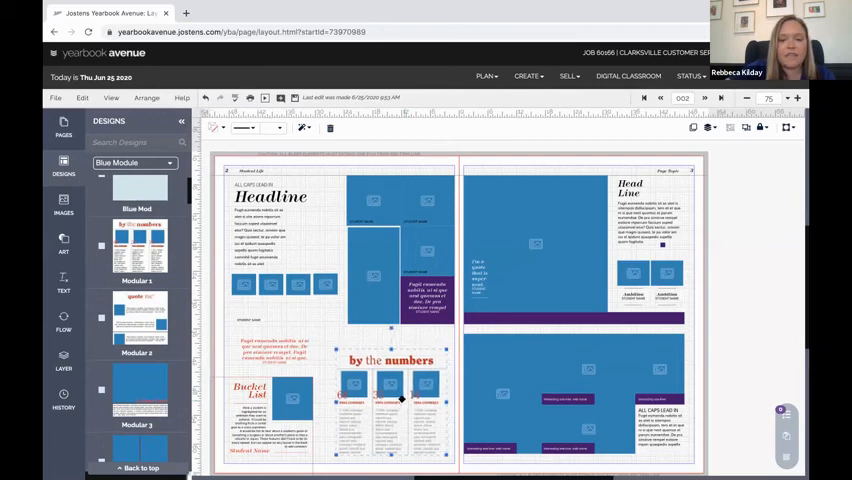
left_click_drag(406, 388, 405, 397)
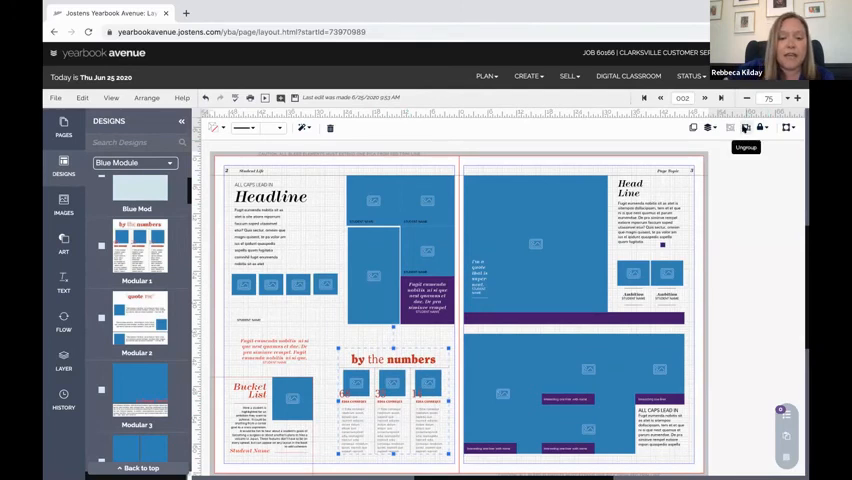
left_click(745, 128)
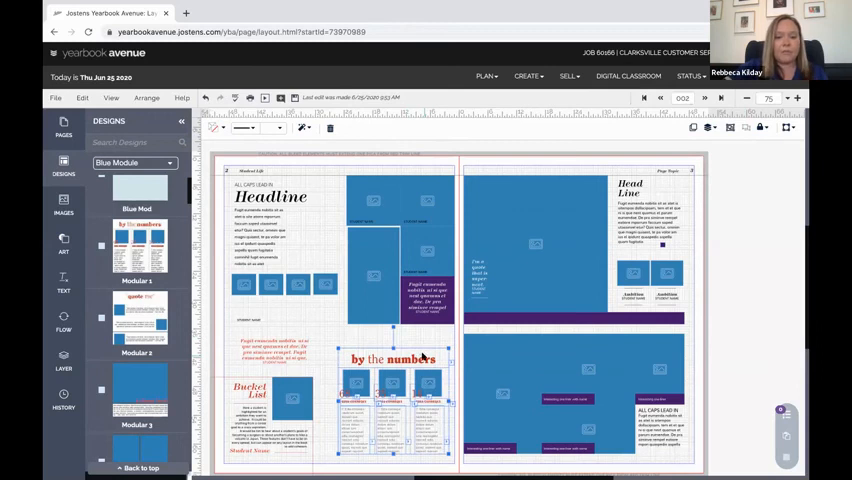
left_click(380, 357)
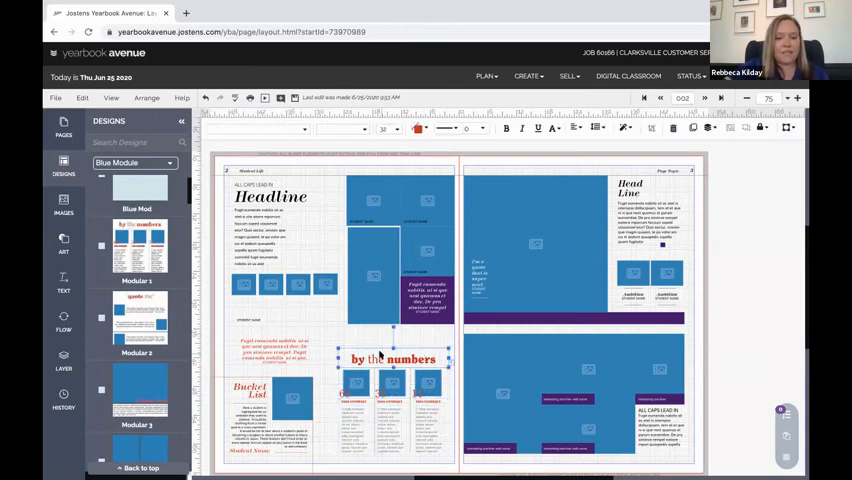
left_click(351, 341)
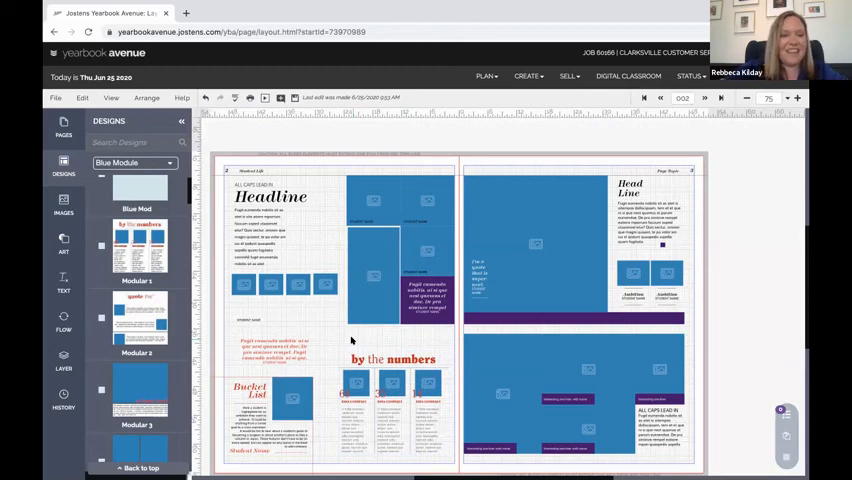
left_click(64, 203)
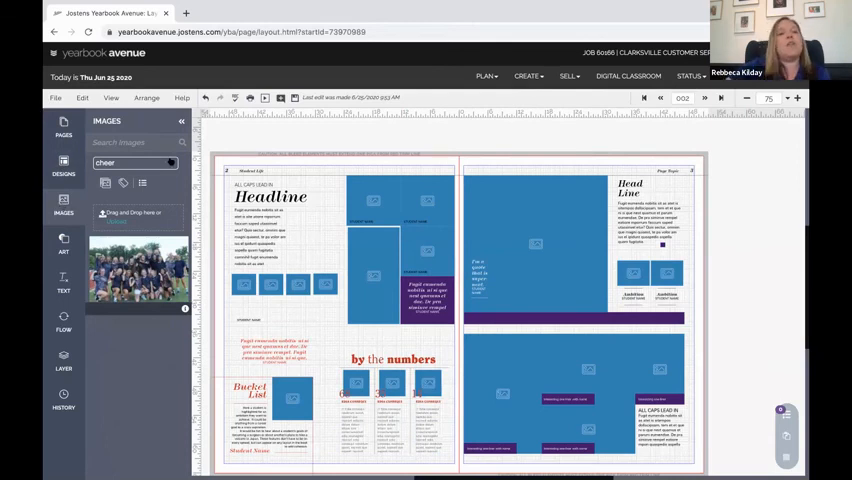
Choose the Varsity Football image category
left_click(169, 162)
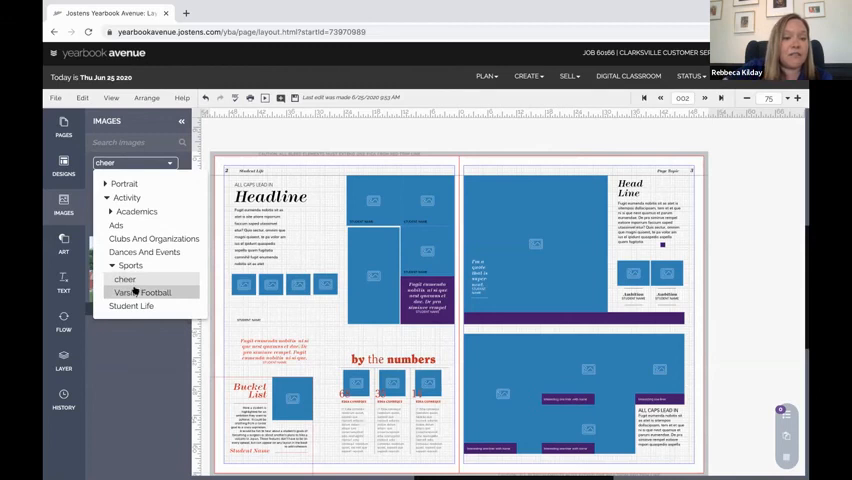
left_click(133, 291)
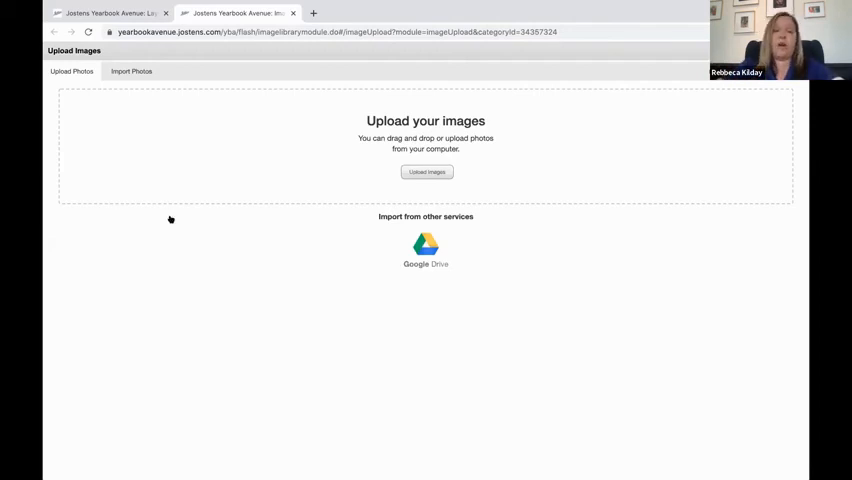
Start a Google Drive import and allow access to Drive files
left_click(426, 245)
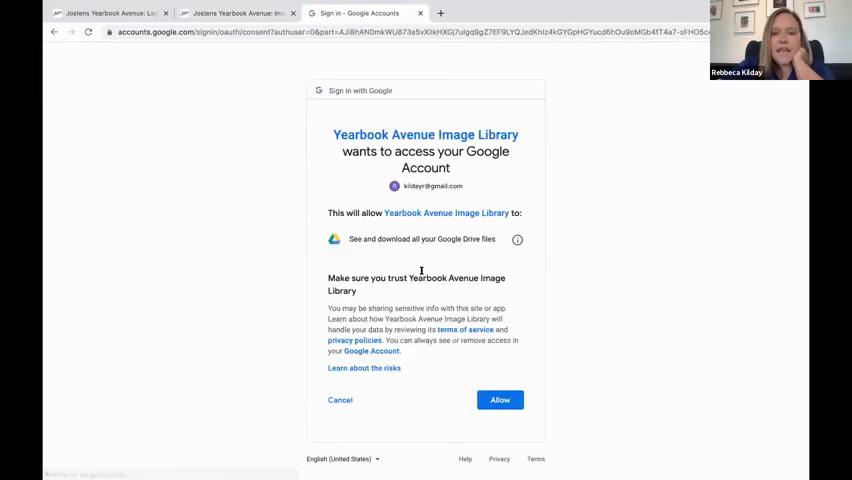
left_click(500, 400)
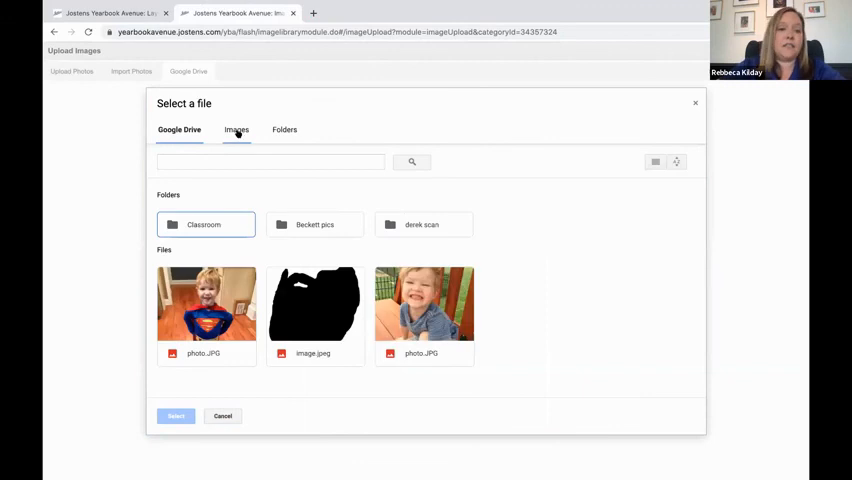
Filter the Google Drive picker to show only image files
left_click(238, 131)
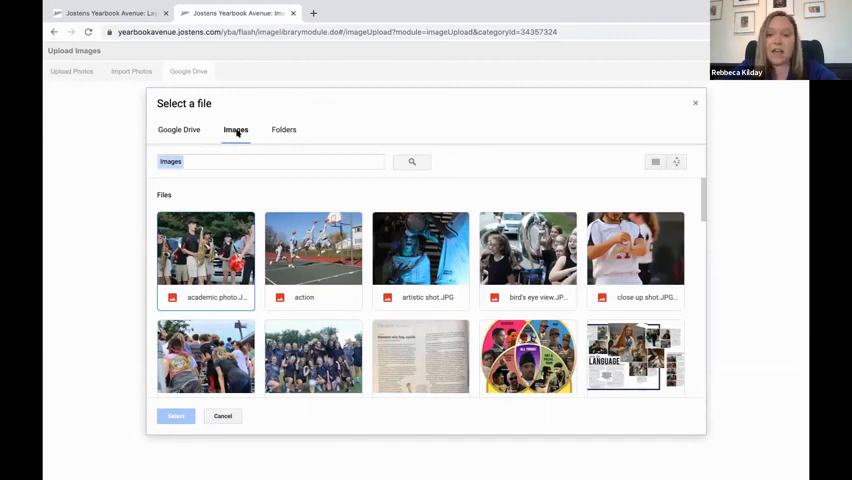
scroll(352, 320, "down", 3)
scroll(352, 320, "down", 3)
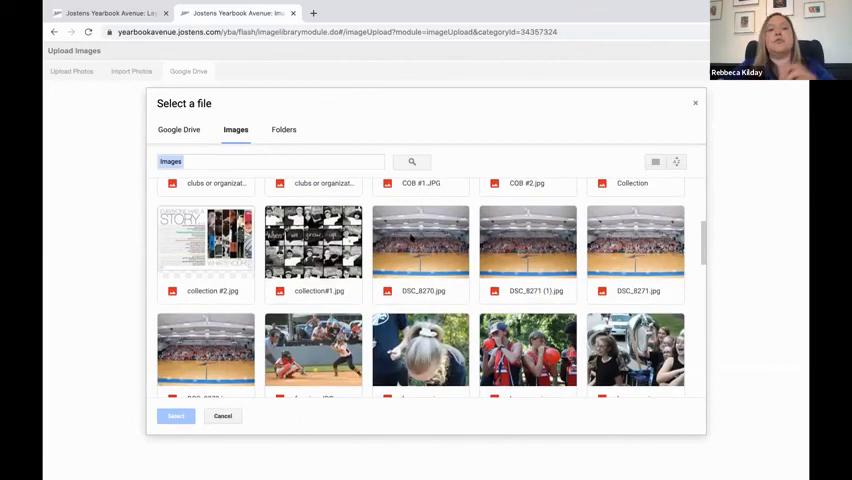